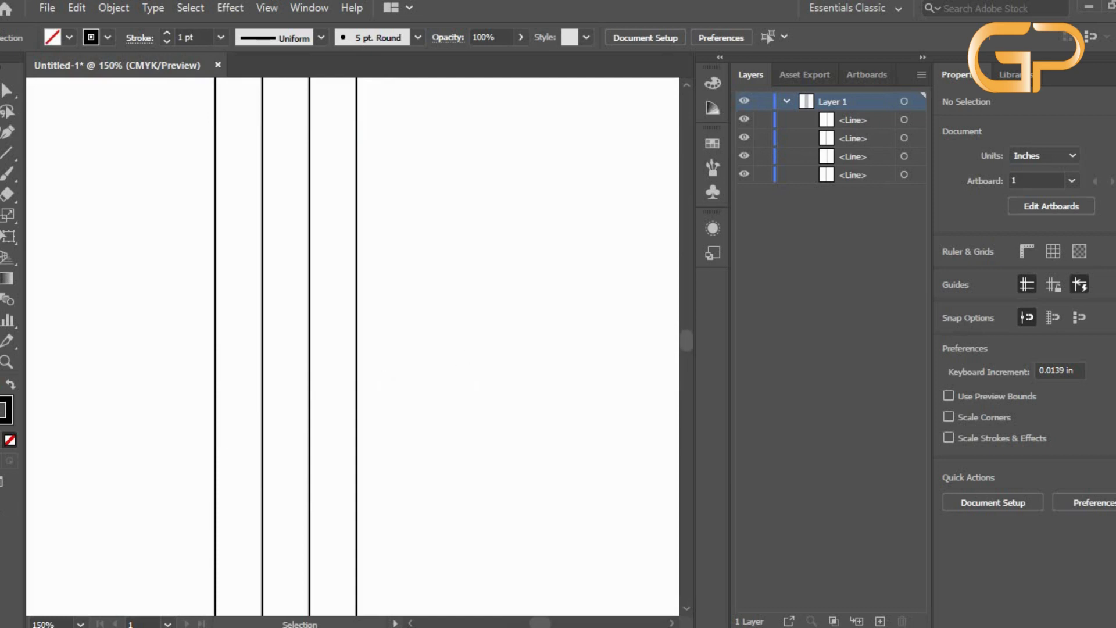
# Draw a circle about 0.96 in across, centred between the four vertical lines and reaching the two outer lines.
pyautogui.press('l')
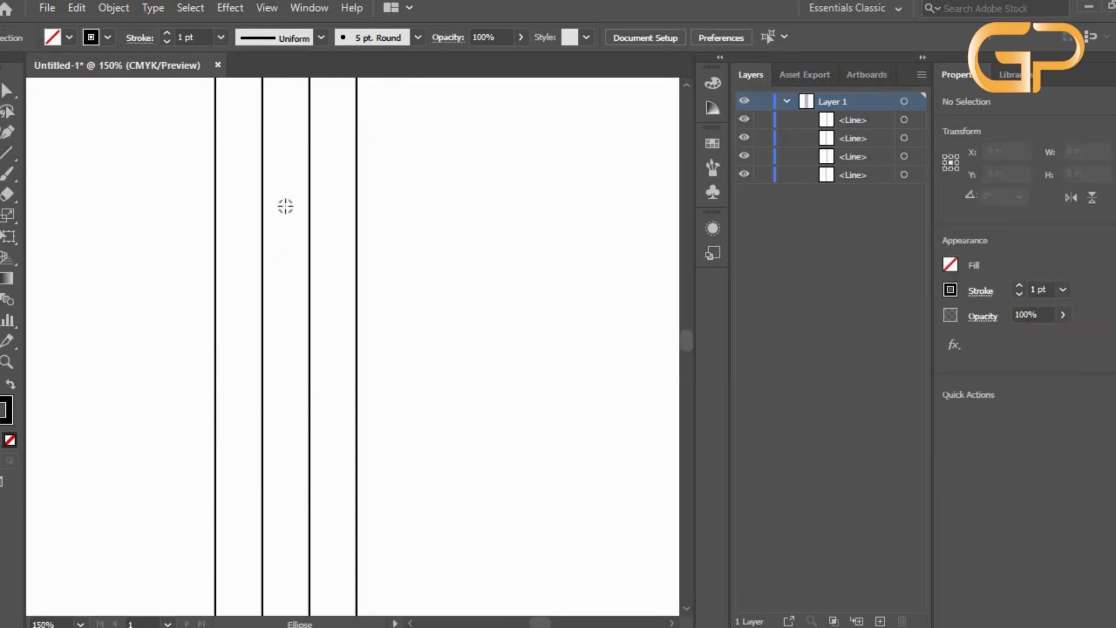
pyautogui.moveTo(285, 206); pyautogui.dragTo(357, 275)
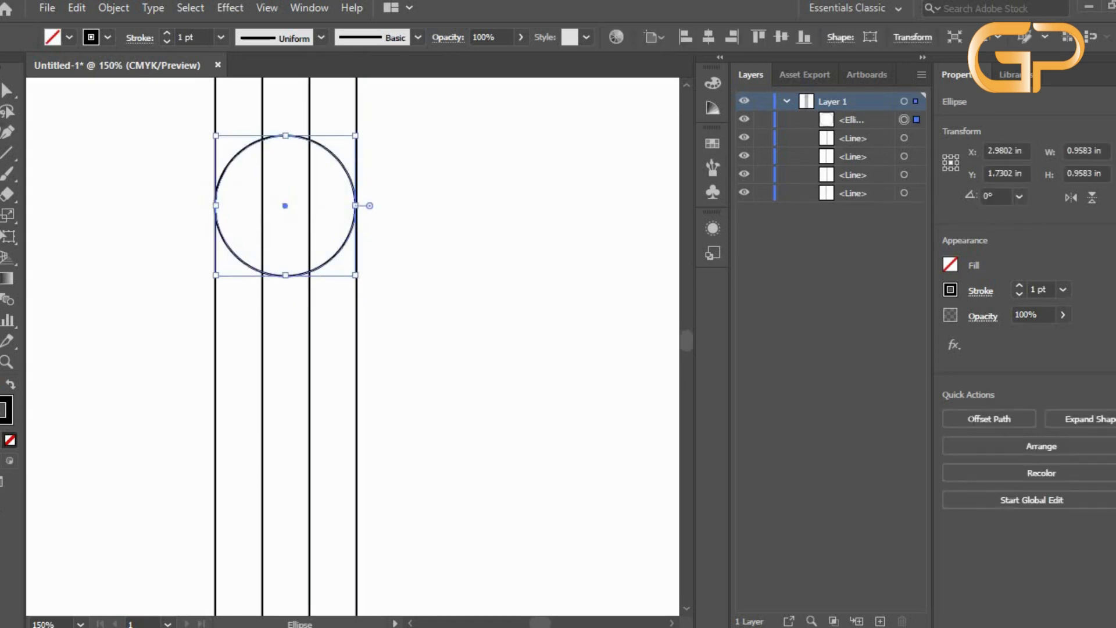
pyautogui.press('v')
pyautogui.click(458, 306)
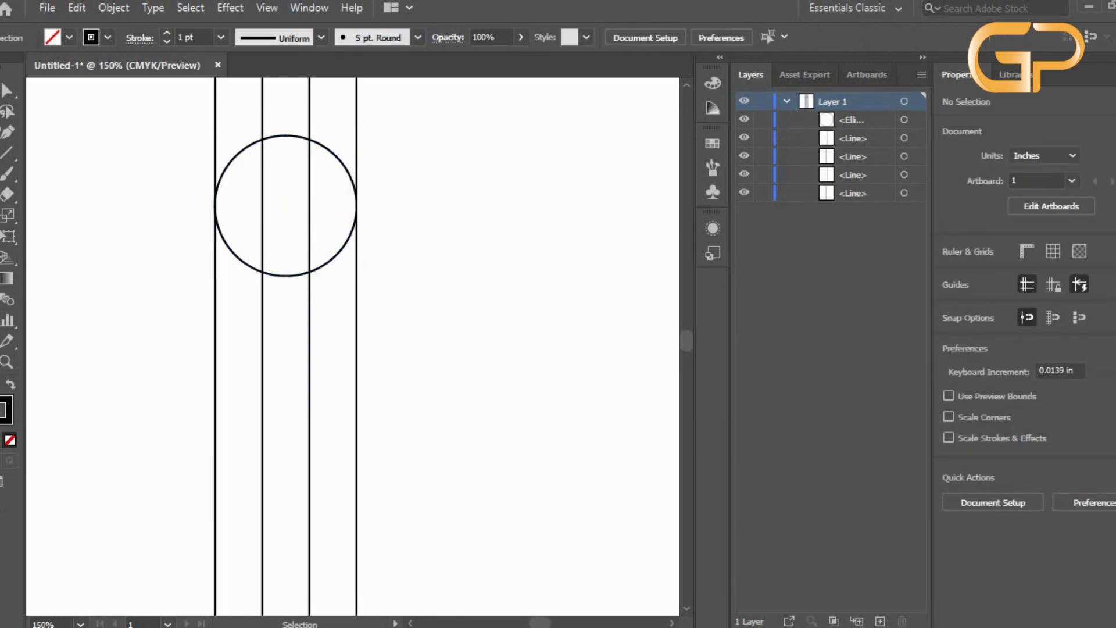
# Draw a concentric circle about 0.32 in across inside the large circle, fitting between the two inner lines, and check it in outline view.
pyautogui.press('l')
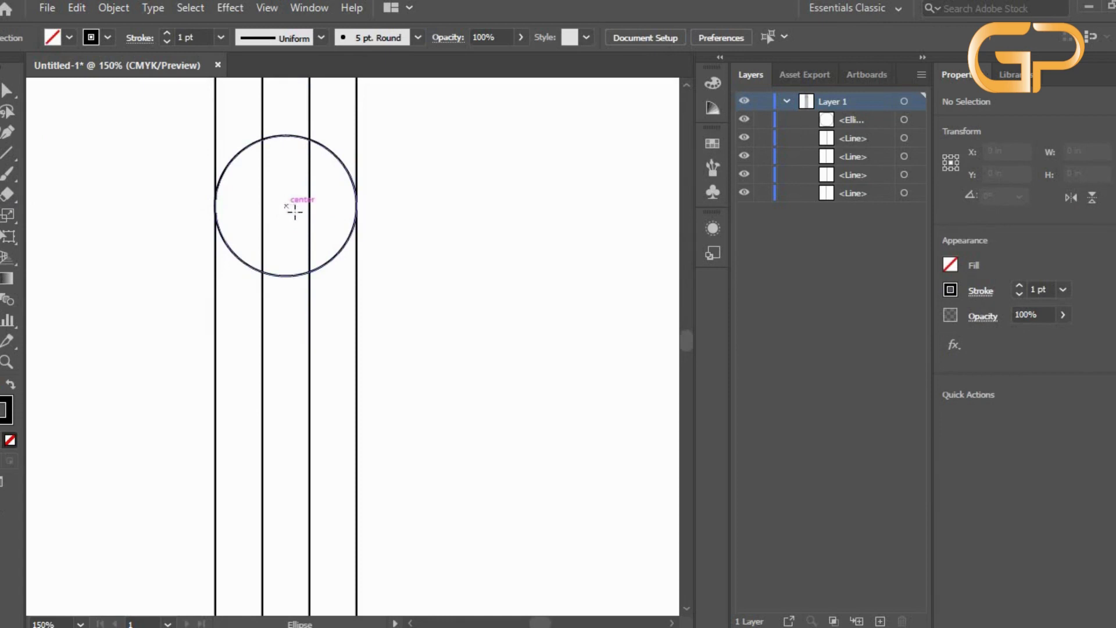
pyautogui.moveTo(286, 206); pyautogui.dragTo(310, 230)
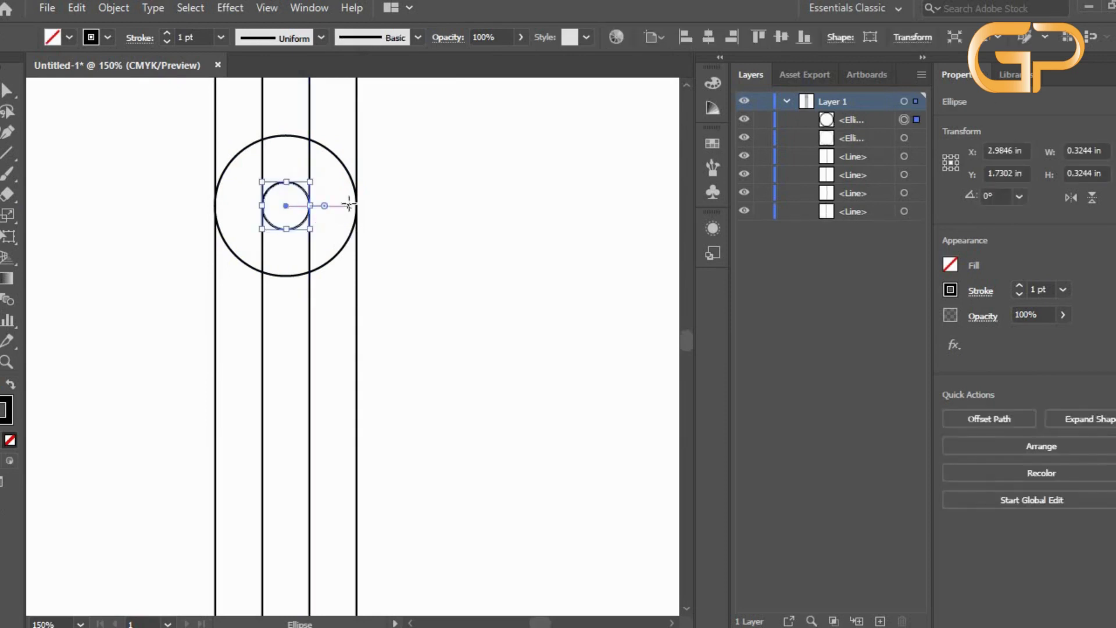
pyautogui.press('v')
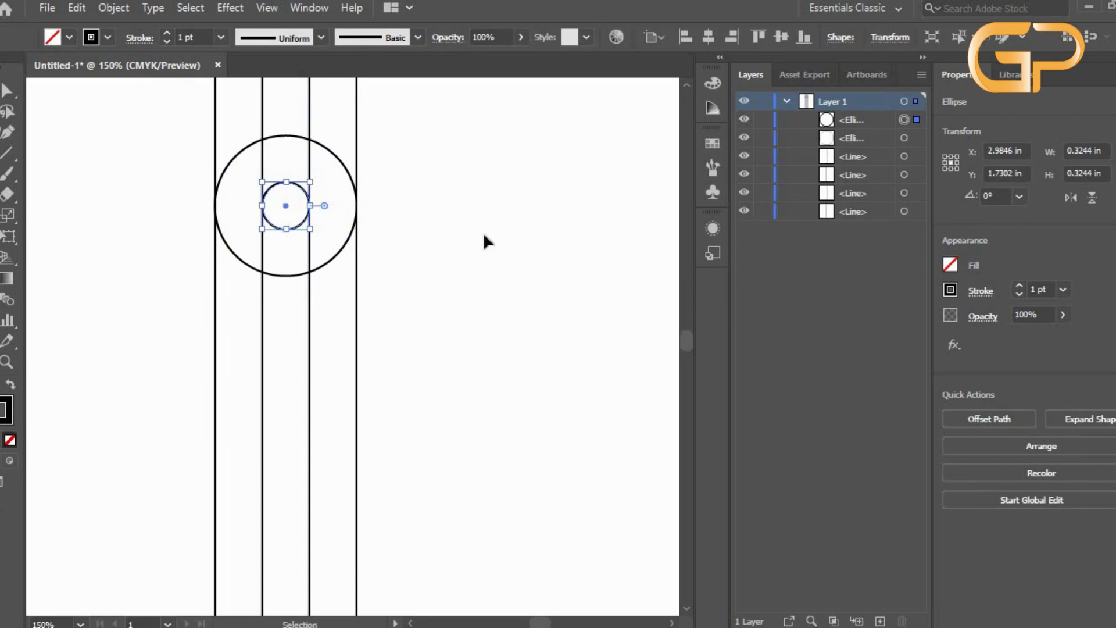
pyautogui.hotkey('ctrl', 'y')
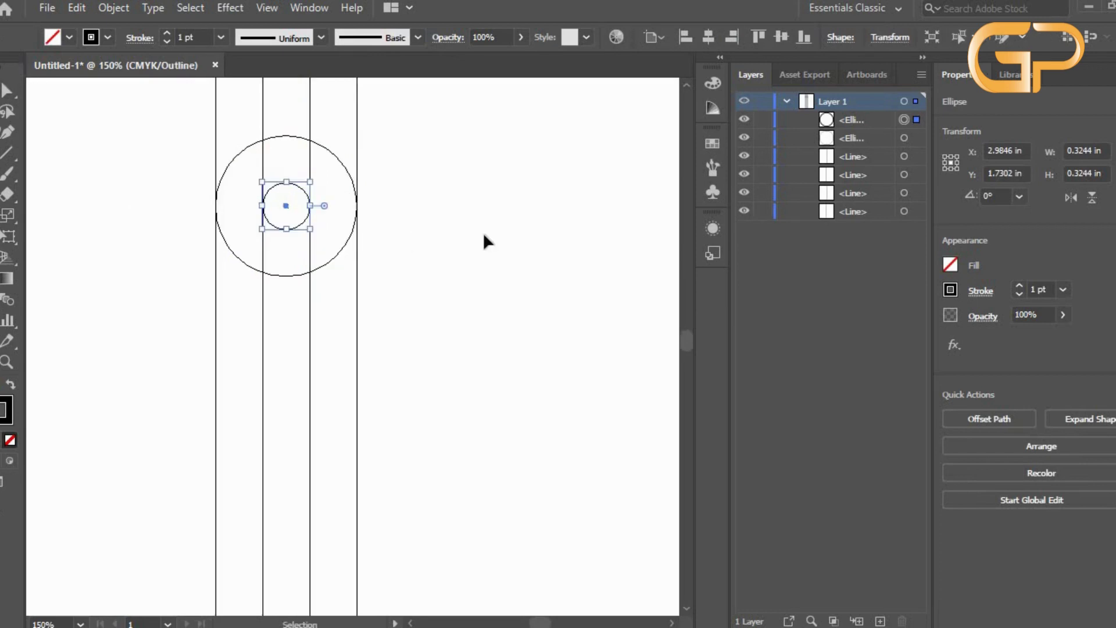
pyautogui.click(477, 248)
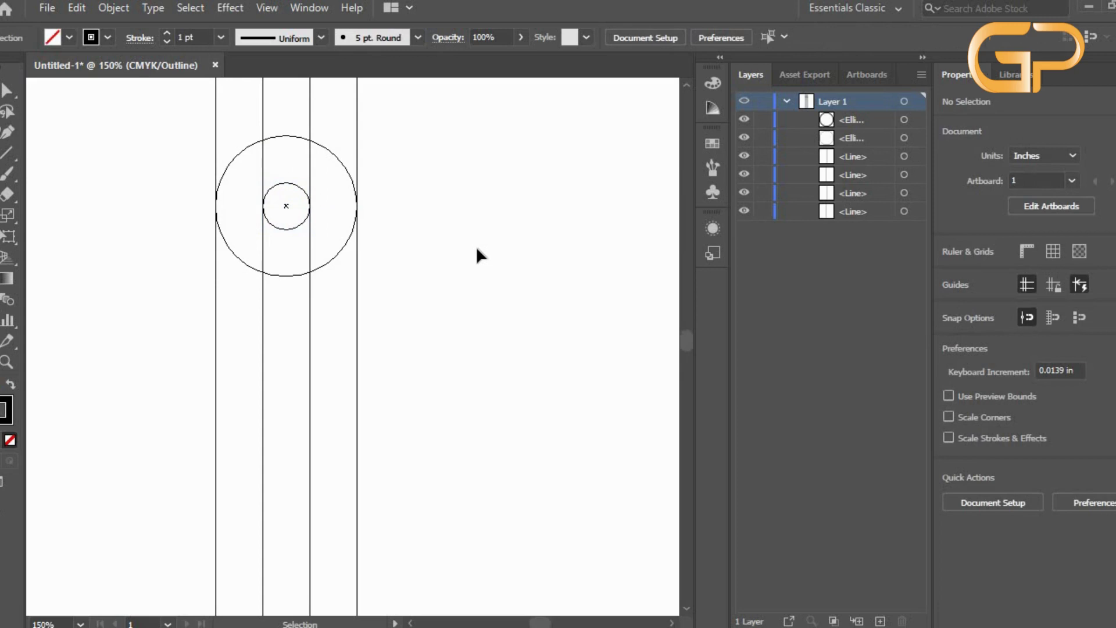
pyautogui.hotkey('ctrl', 'y')
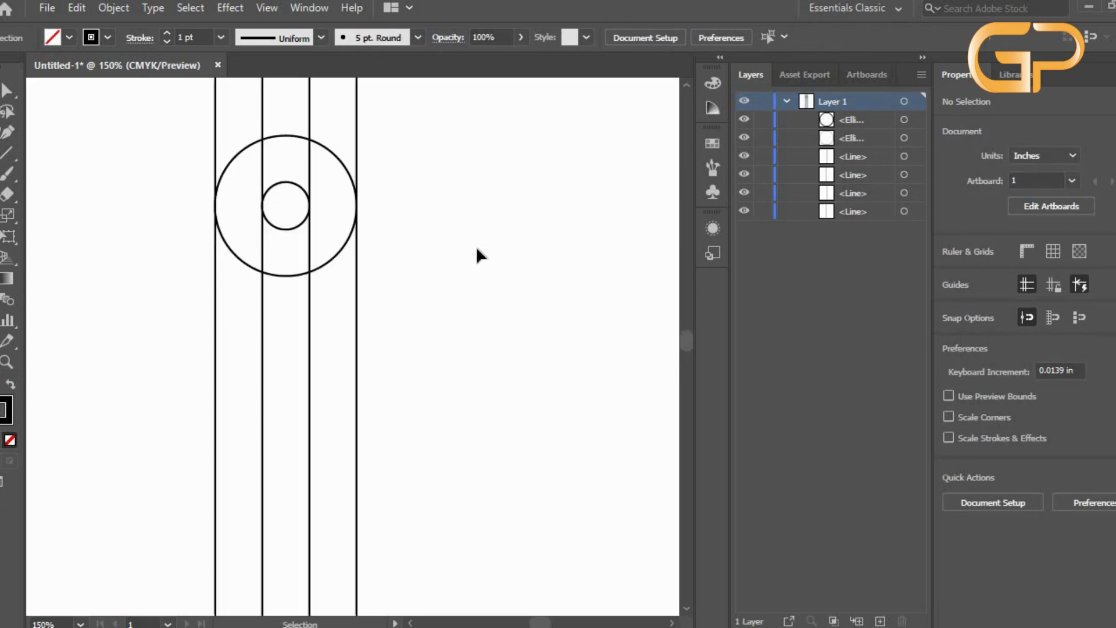
# Draw a circle about 0.65 in across and shift it horizontally to fit between the first and third vertical lines.
pyautogui.press('l')
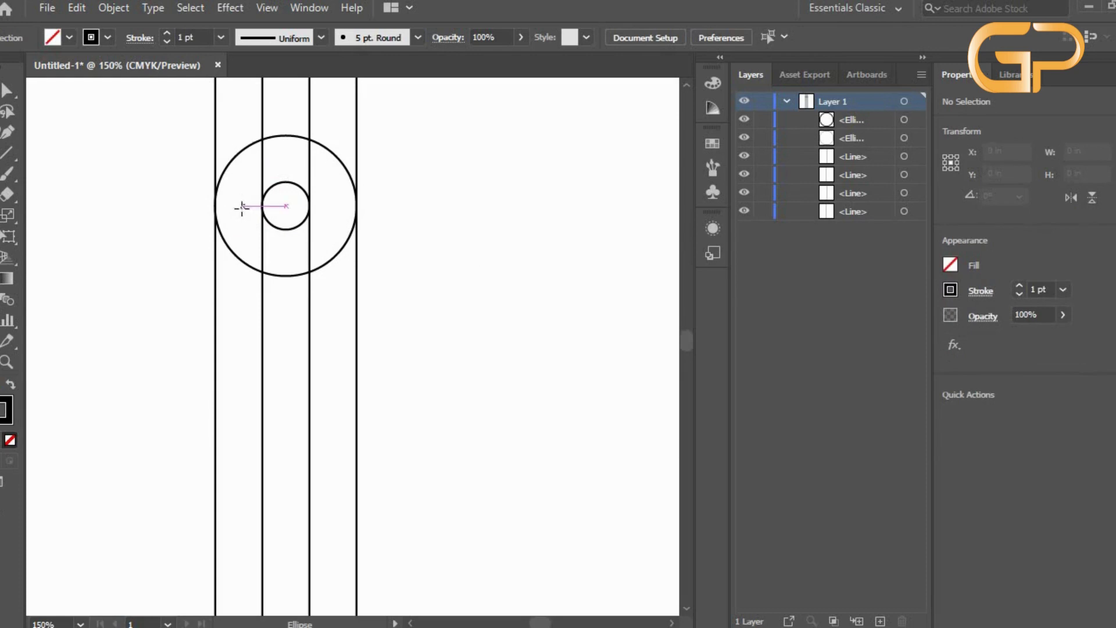
pyautogui.moveTo(243, 205); pyautogui.dragTo(292, 252)
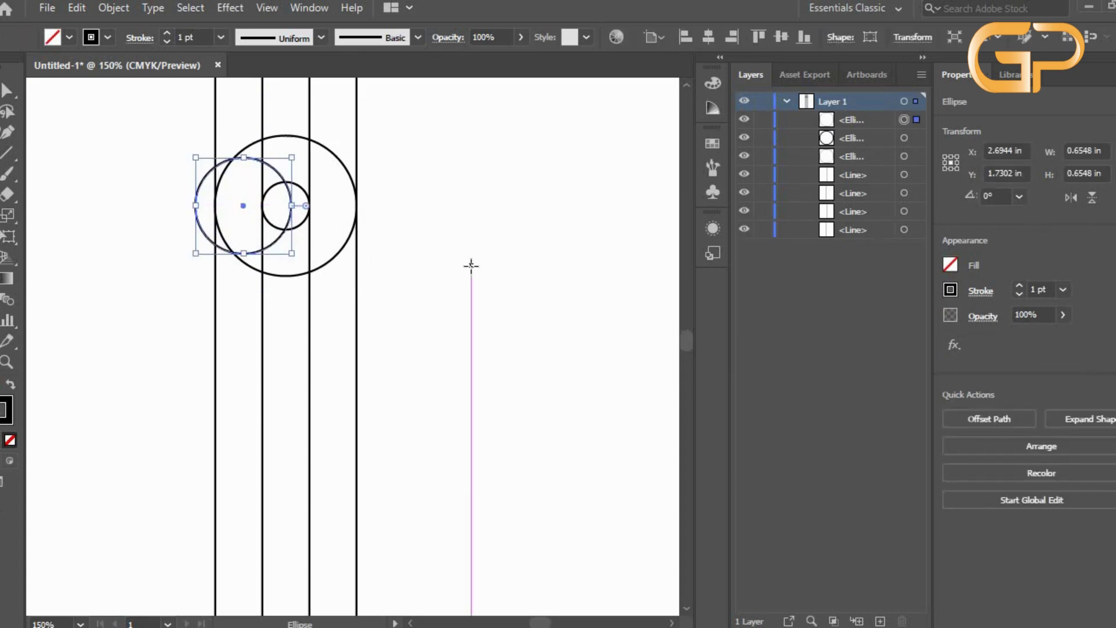
pyautogui.press('Right')
pyautogui.press('Right')
pyautogui.press('Right')
pyautogui.press('Right')
pyautogui.press('Right')
pyautogui.press('Right')
pyautogui.press('Right')
pyautogui.press('Right')
pyautogui.press('Right')
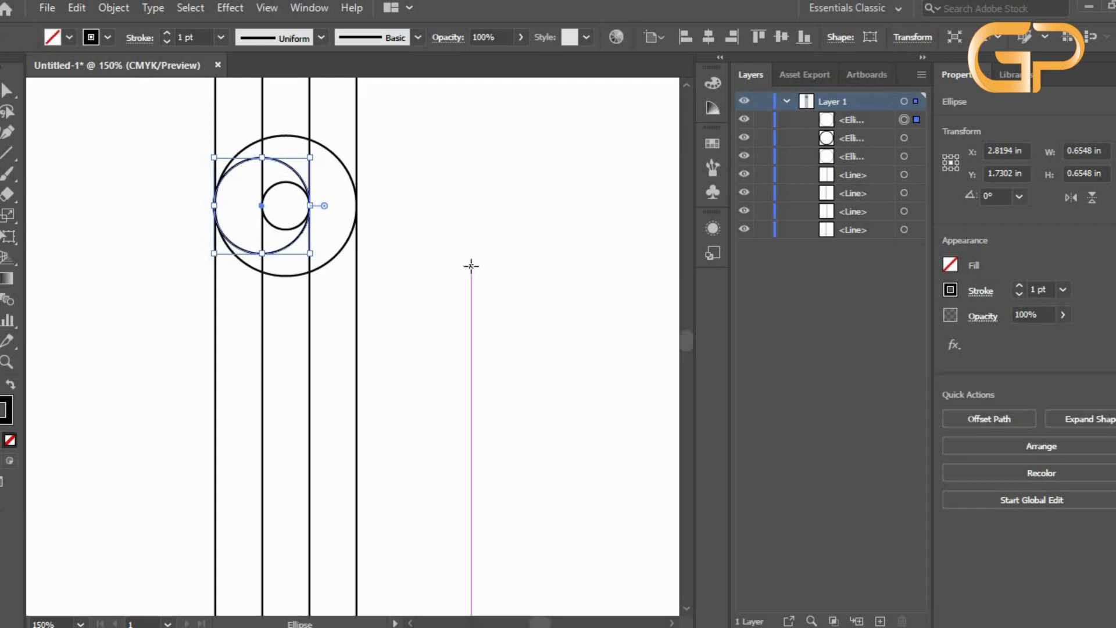
# Duplicate the medium circle 0.33 in to the right, between the second and fourth lines, and check the alignment in outline view.
pyautogui.press('v')
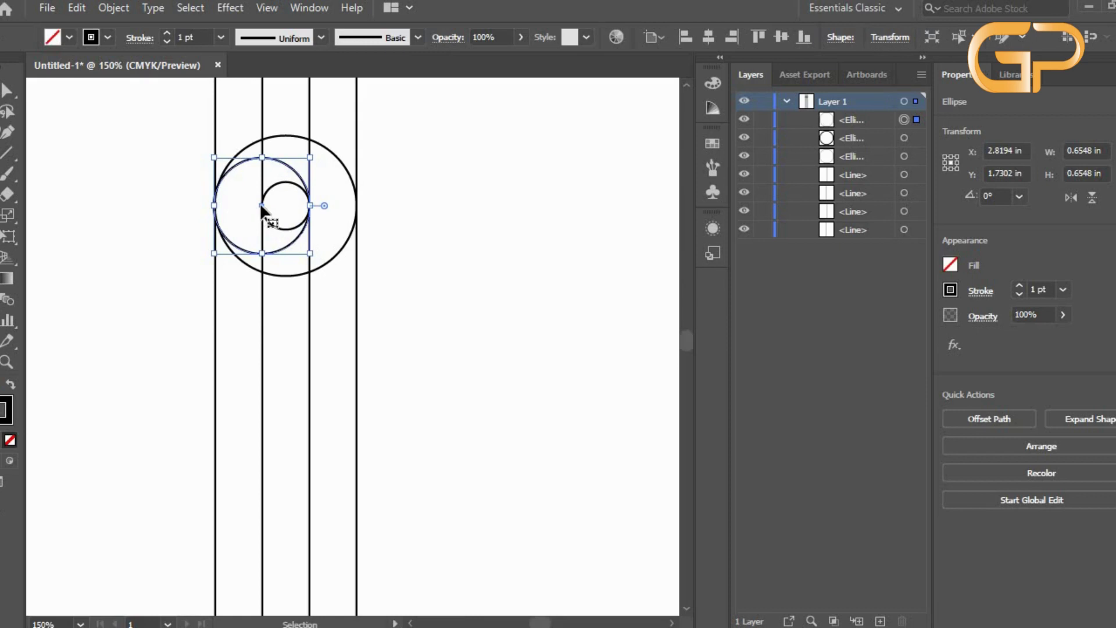
pyautogui.moveTo(259, 205); pyautogui.dragTo(310, 214)
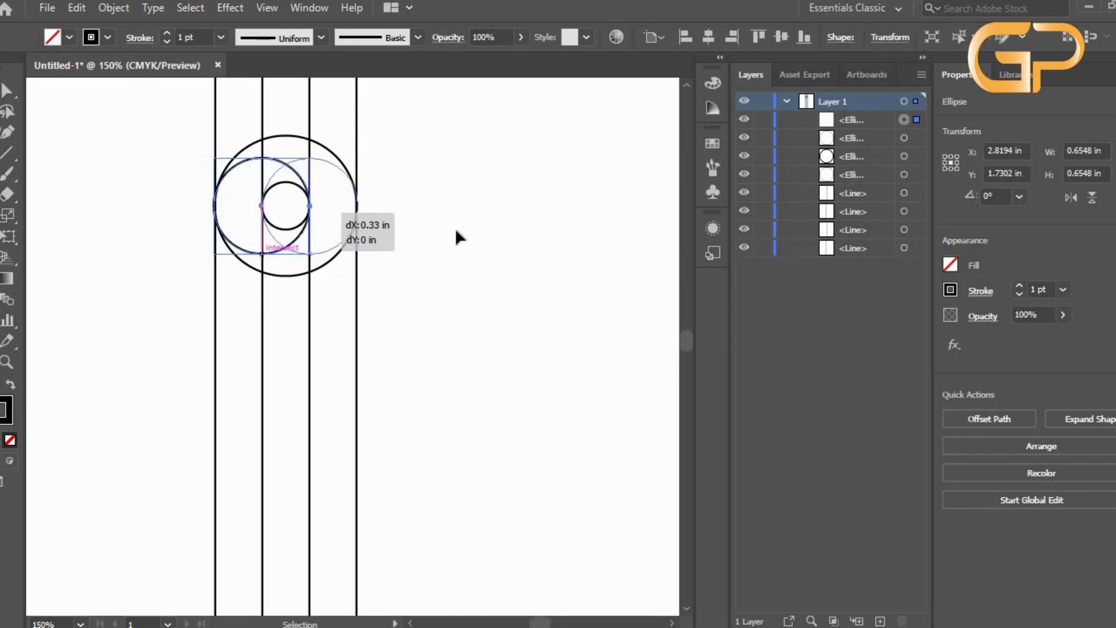
pyautogui.click(431, 229)
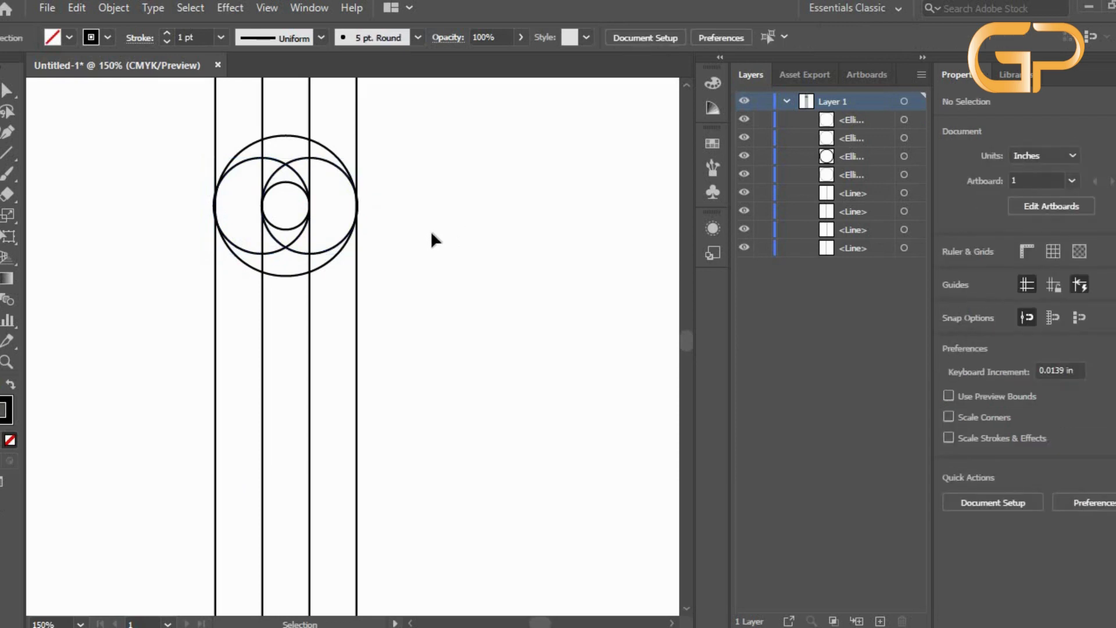
pyautogui.hotkey('ctrl', 'y')
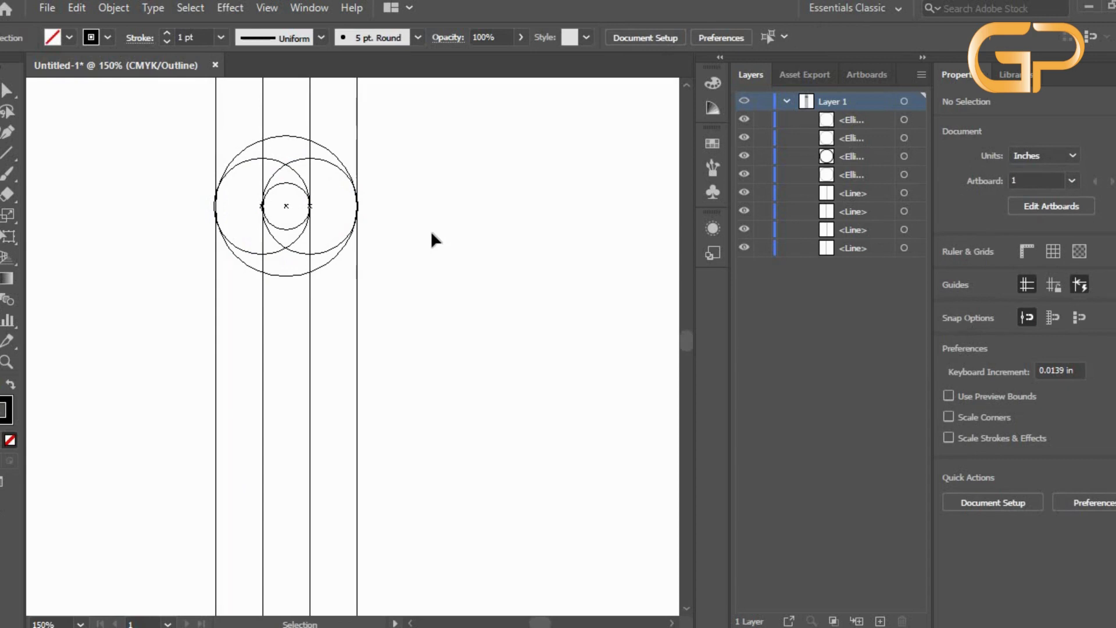
pyautogui.hotkey('ctrl', 'y')
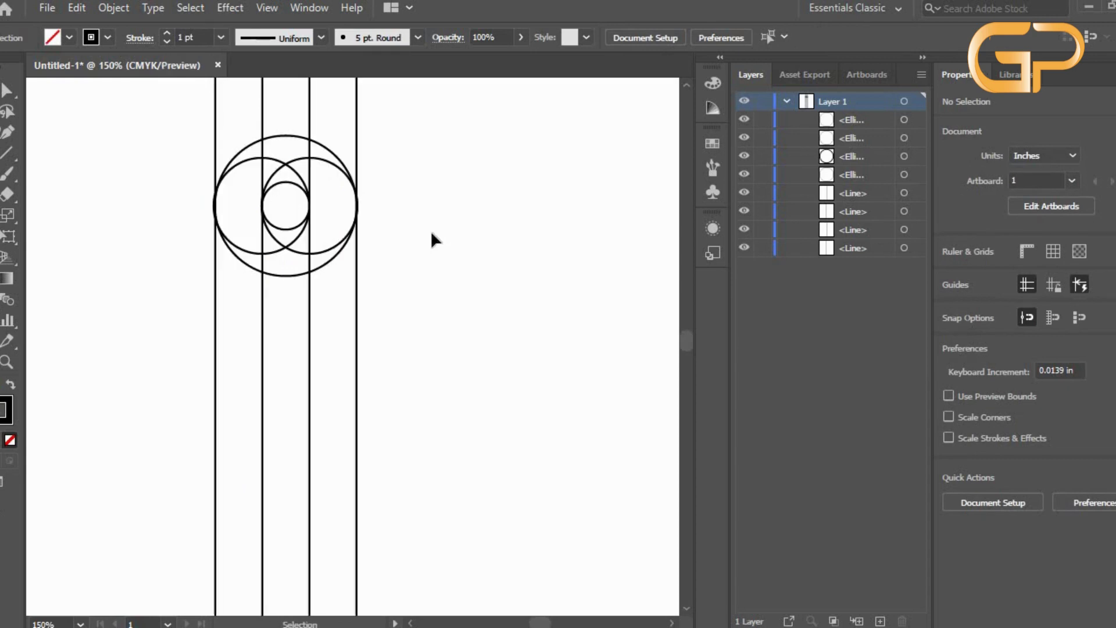
# Erase the lower arcs of the large and both medium circles with the Shape Builder tool, keeping the upper arcs and small circle.
pyautogui.moveTo(456, 176); pyautogui.dragTo(197, 331)
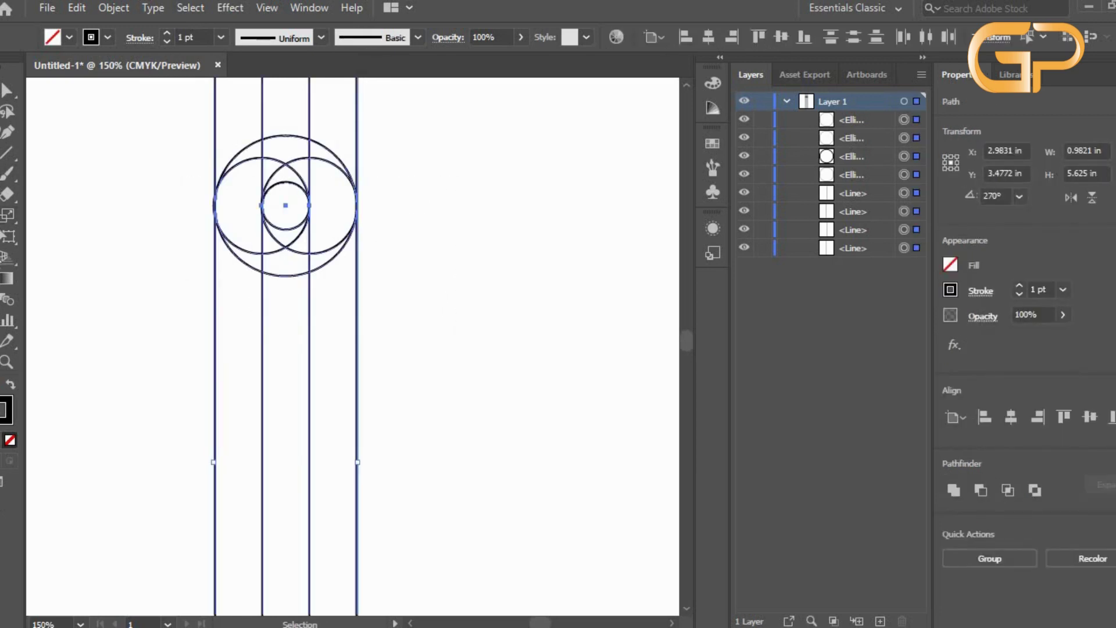
pyautogui.click(7, 258)
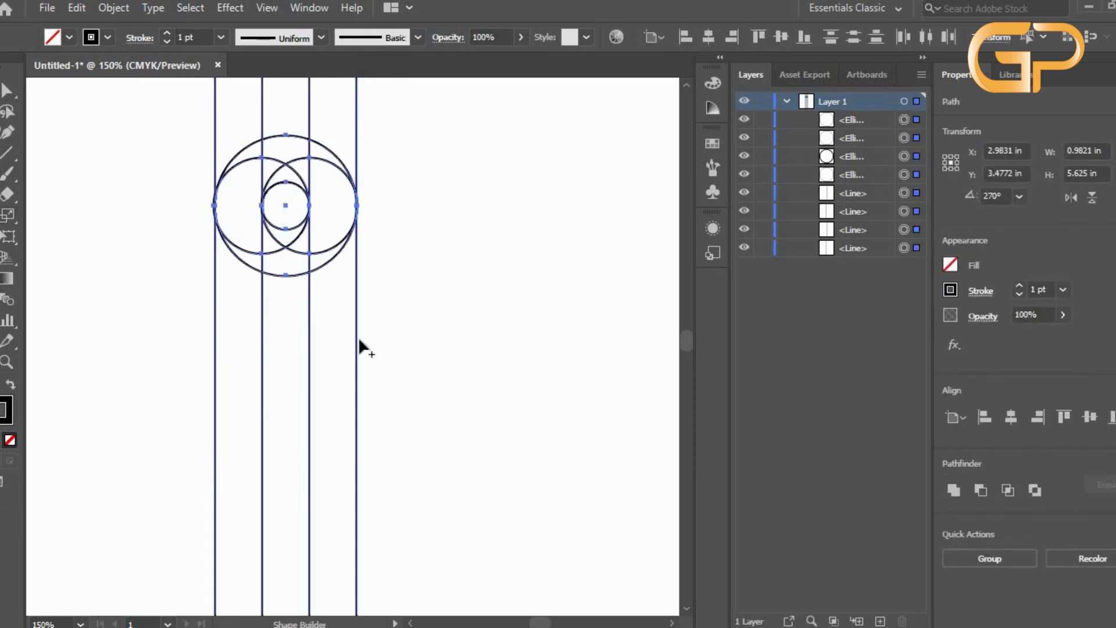
pyautogui.keyDown('alt'); pyautogui.click(335, 264); pyautogui.keyUp('alt')
pyautogui.keyDown('alt'); pyautogui.click(293, 273); pyautogui.keyUp('alt')
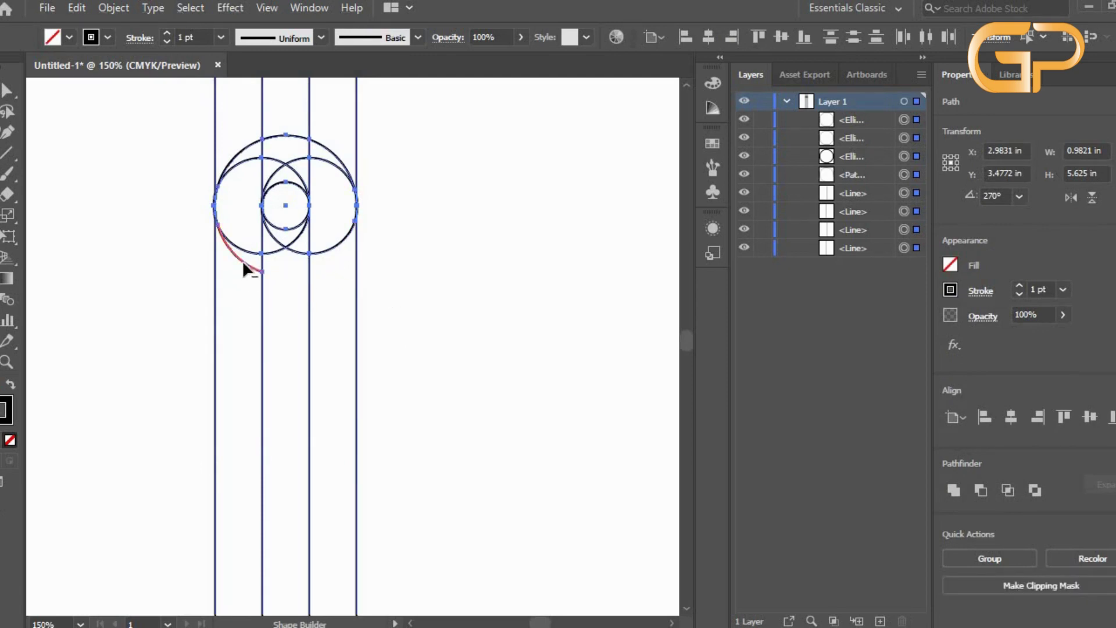
pyautogui.keyDown('alt'); pyautogui.click(244, 265); pyautogui.keyUp('alt')
pyautogui.keyDown('alt'); pyautogui.click(266, 248); pyautogui.keyUp('alt')
pyautogui.keyDown('alt'); pyautogui.click(287, 246); pyautogui.keyUp('alt')
pyautogui.keyDown('alt'); pyautogui.click(278, 247); pyautogui.keyUp('alt')
pyautogui.keyDown('alt'); pyautogui.click(277, 236); pyautogui.keyUp('alt')
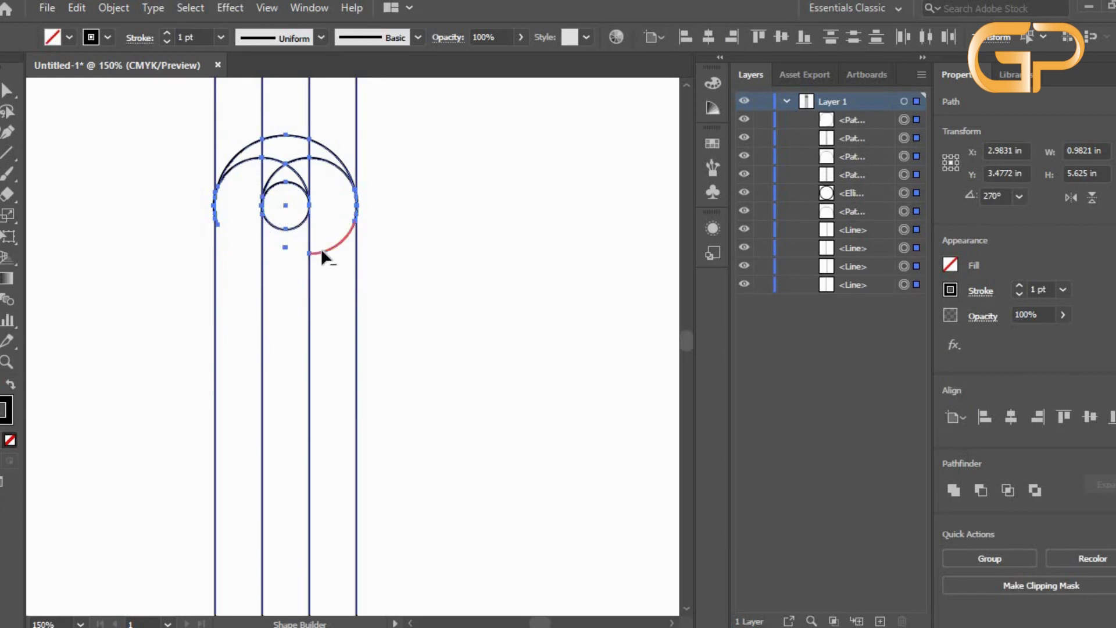
pyautogui.keyDown('alt'); pyautogui.click(336, 245); pyautogui.keyUp('alt')
pyautogui.keyDown('alt'); pyautogui.click(284, 246); pyautogui.keyUp('alt')
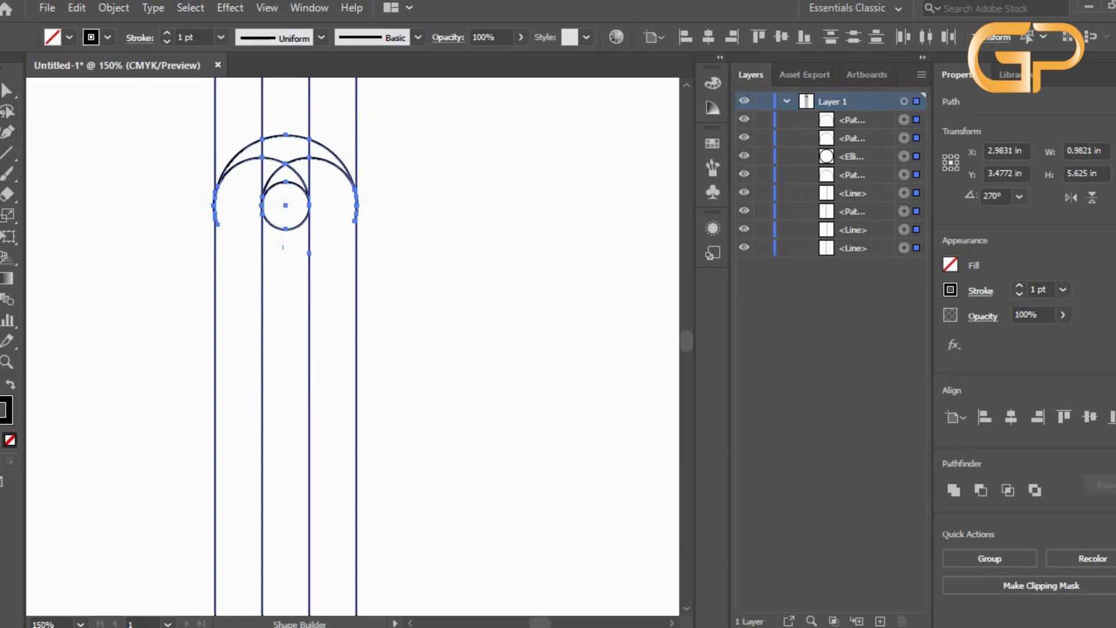
pyautogui.press('v')
pyautogui.click(481, 251)
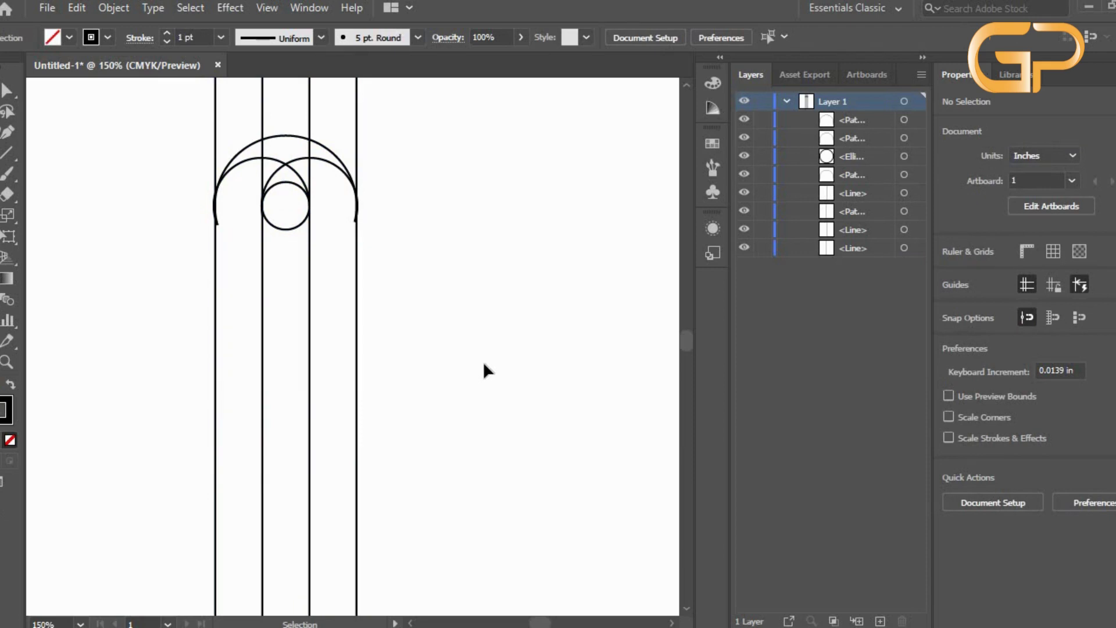
# Group the four vertical lines and lock the group.
pyautogui.moveTo(468, 330); pyautogui.dragTo(208, 388)
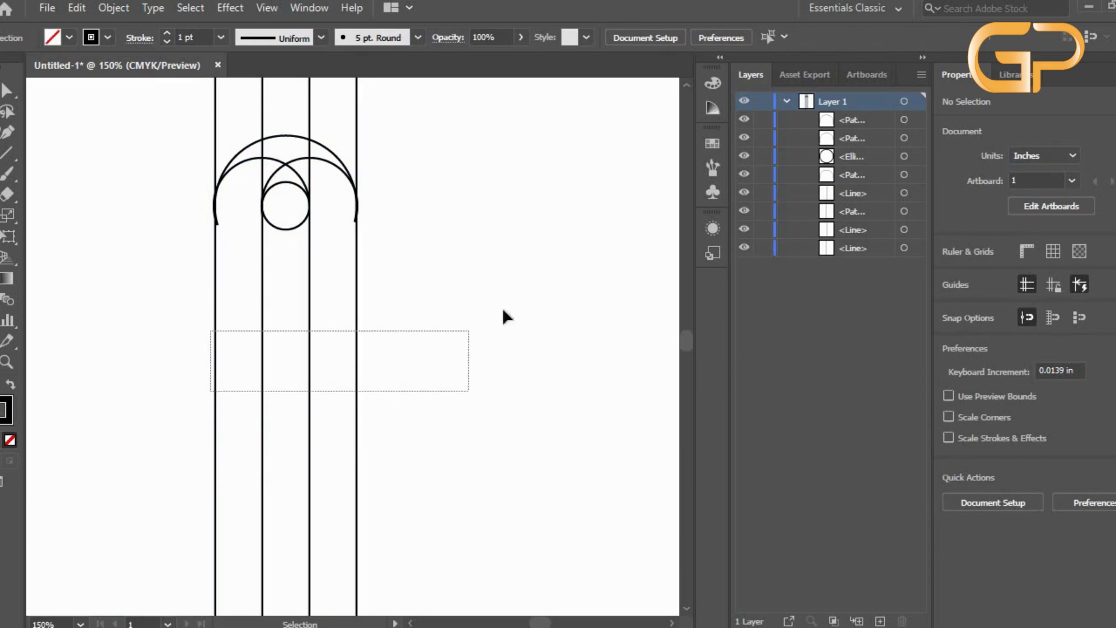
pyautogui.rightClick(308, 296)
pyautogui.click(381, 374)
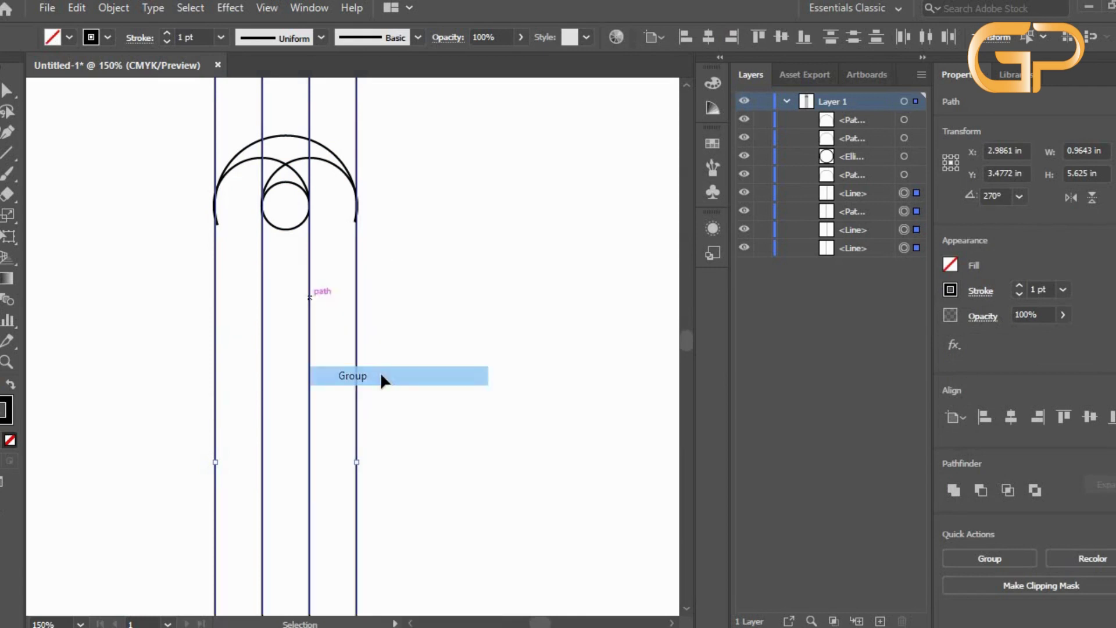
pyautogui.click(762, 193)
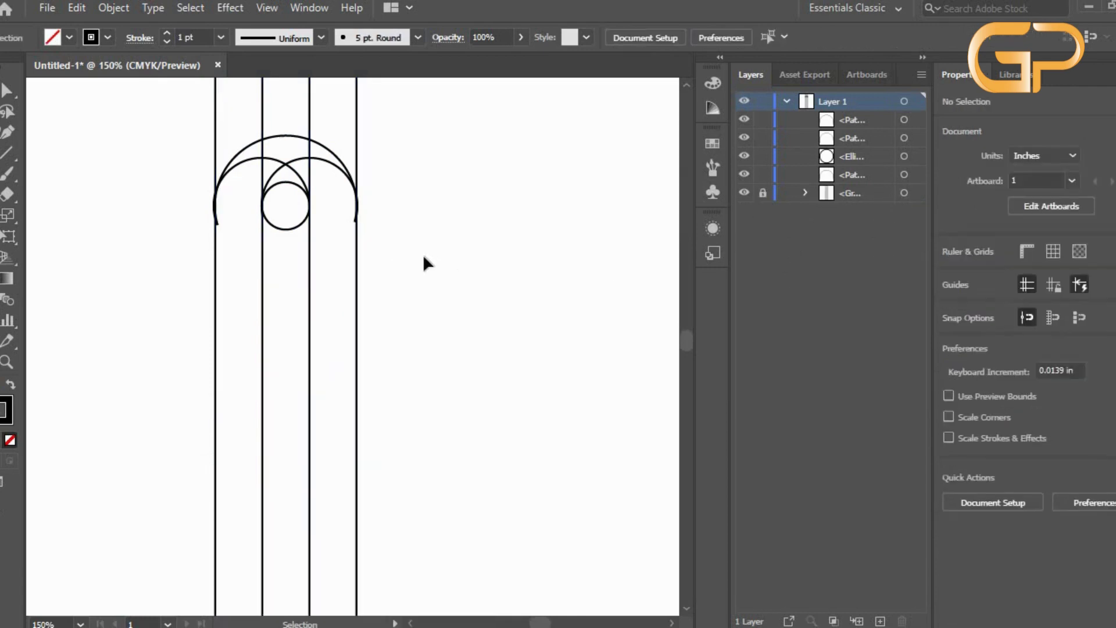
# Duplicate the arcs and small circle about 0.64 in straight down, directly beneath the originals.
pyautogui.moveTo(411, 133); pyautogui.dragTo(169, 237)
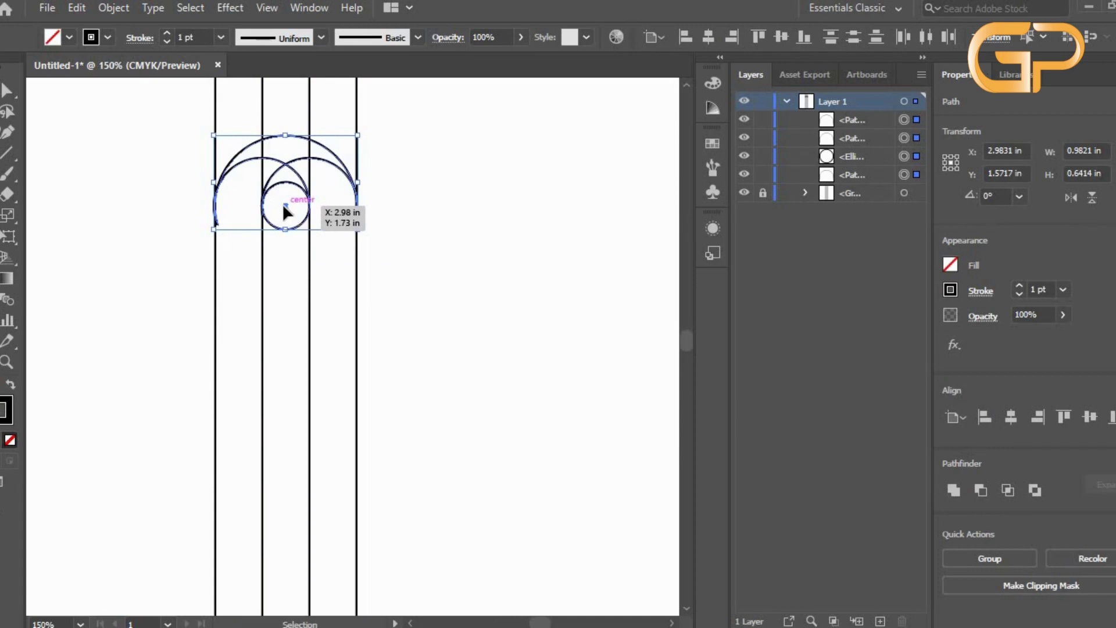
pyautogui.moveTo(283, 204); pyautogui.dragTo(286, 303)
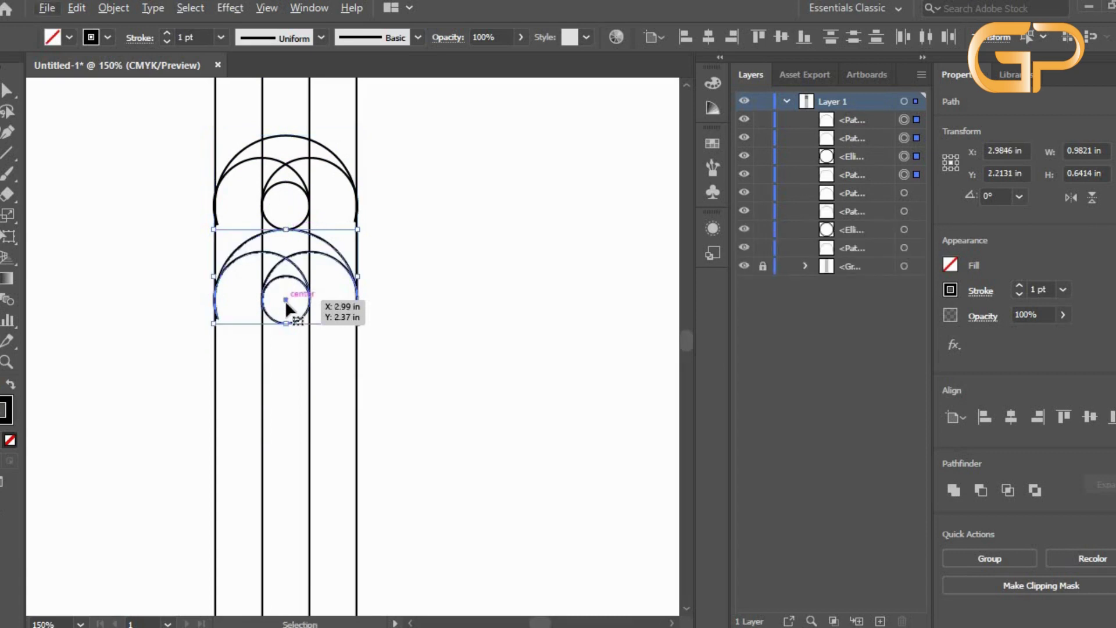
pyautogui.click(419, 299)
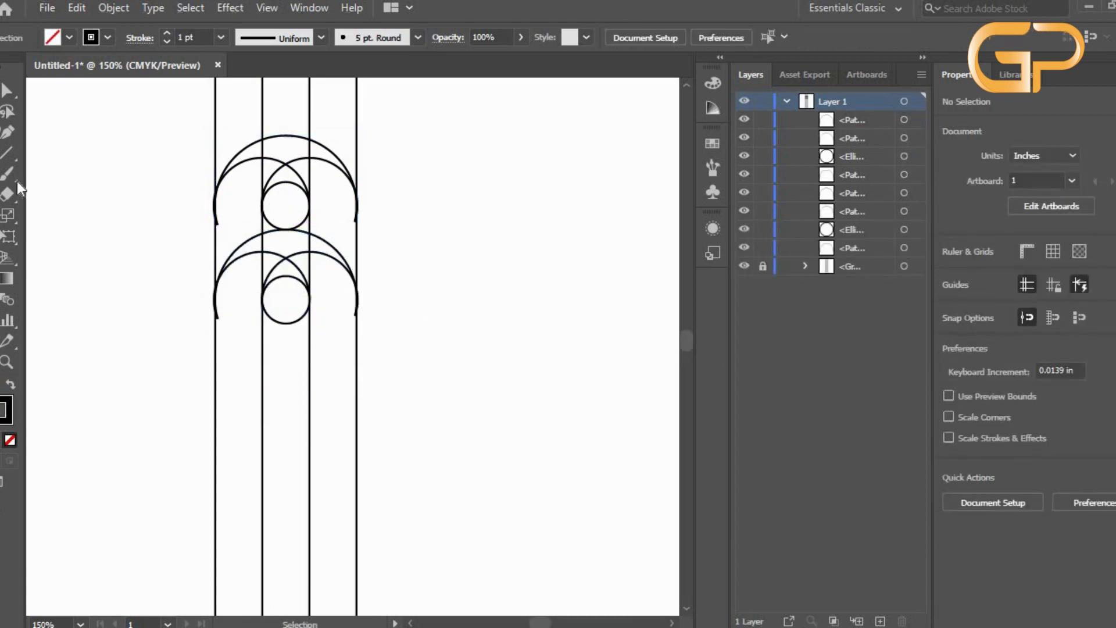
# Draw a horizontal line about 1.8 in long across the vertical lines and move it up to touch the lower small circle's base.
pyautogui.click(8, 152)
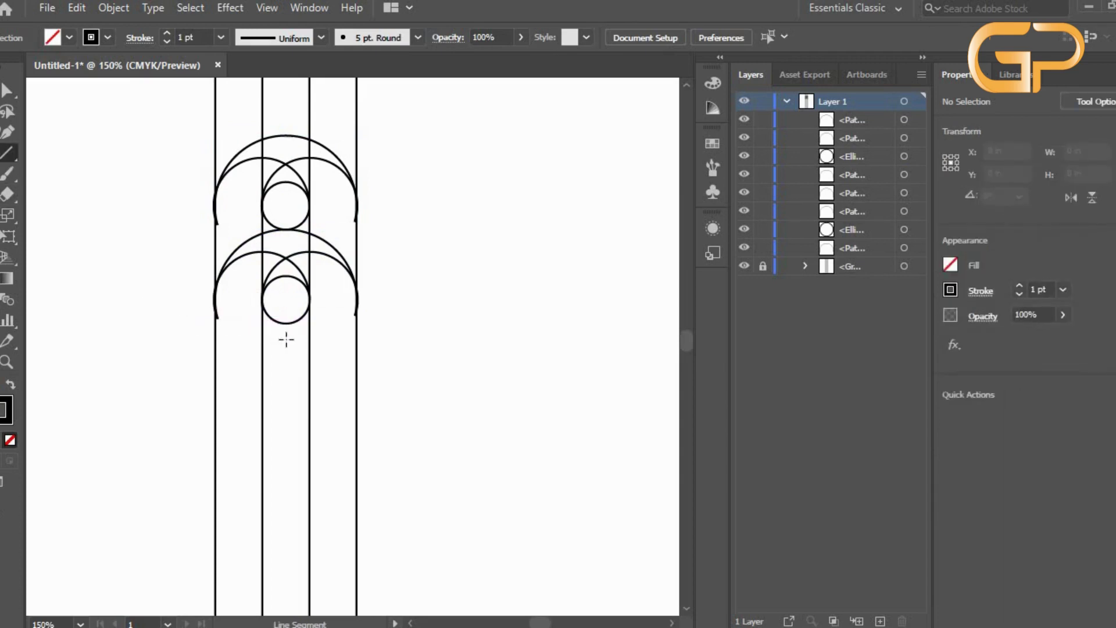
pyautogui.moveTo(286, 339); pyautogui.dragTo(154, 339)
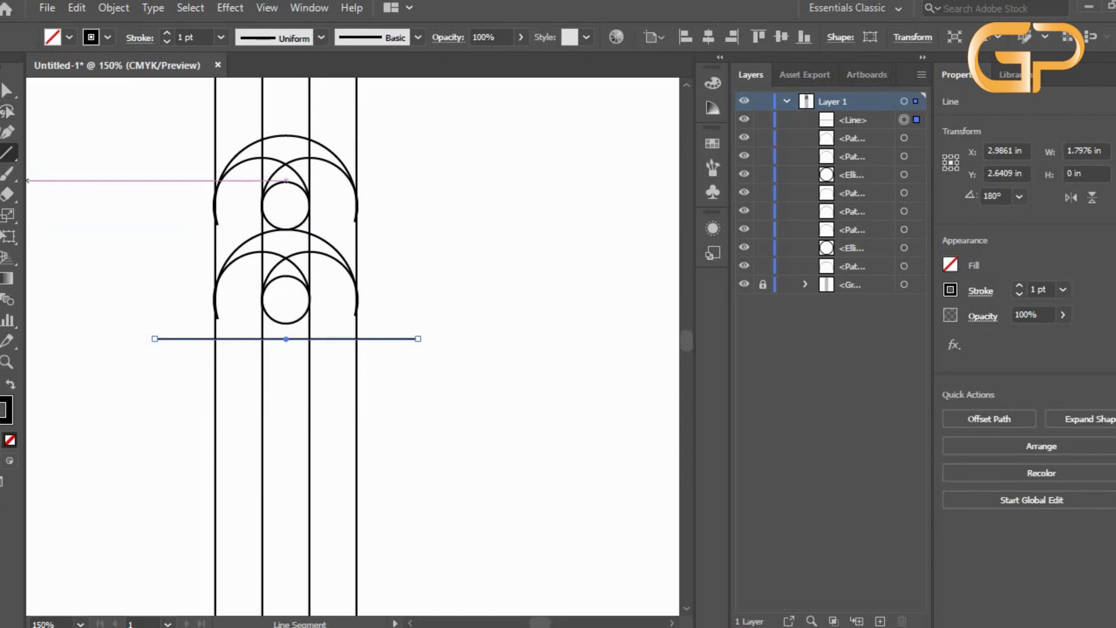
pyautogui.press('v')
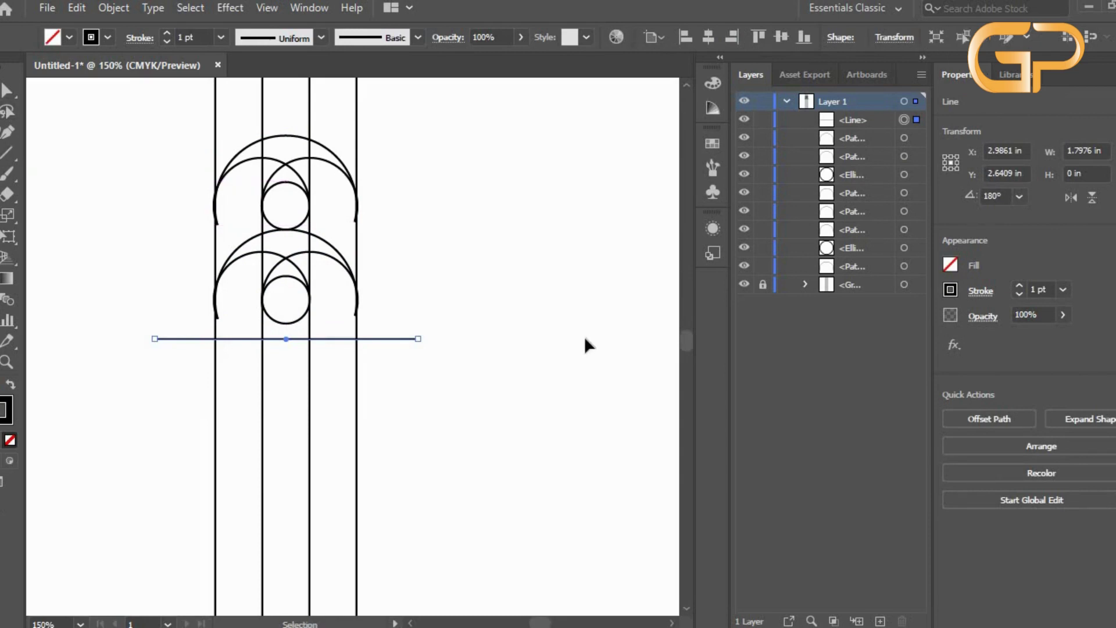
pyautogui.press('Up')
pyautogui.press('Up')
pyautogui.press('Up')
pyautogui.press('Up')
pyautogui.press('Up')
pyautogui.press('Up')
pyautogui.press('Up')
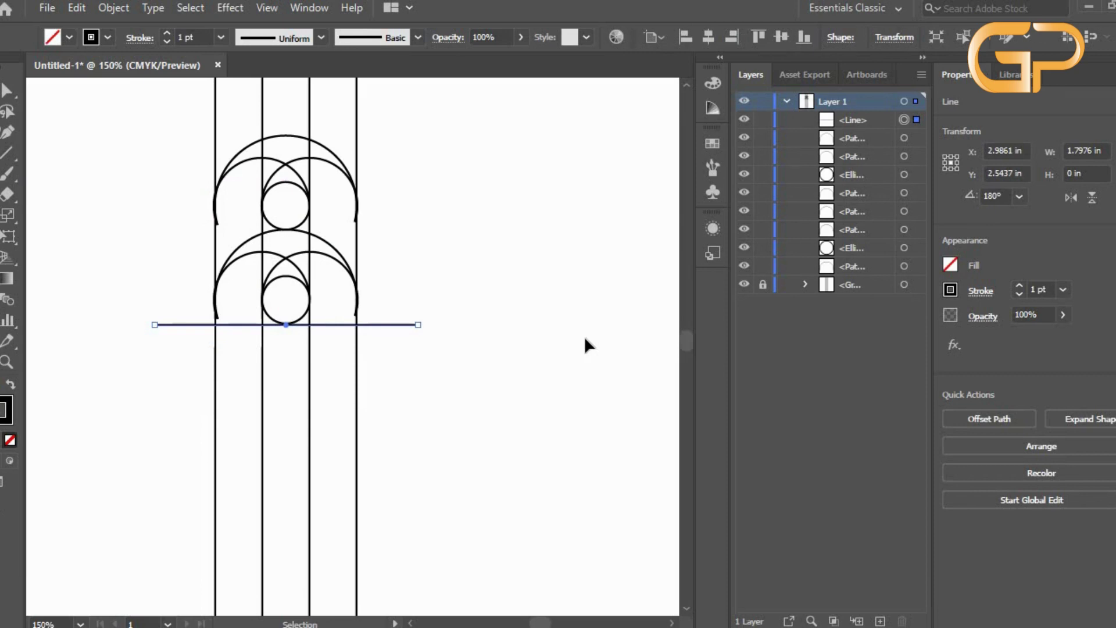
pyautogui.click(498, 294)
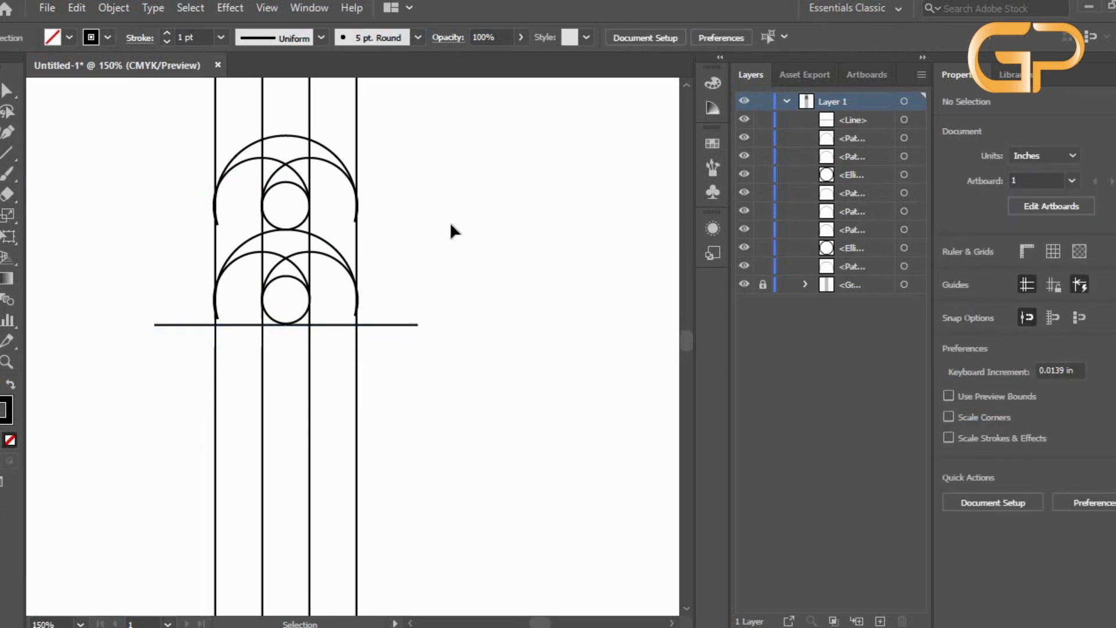
# Unlock the vertical line group, select all the artwork, and merge the left column with both sweeping arches using Shape Builder.
pyautogui.click(763, 285)
pyautogui.moveTo(420, 139); pyautogui.dragTo(138, 370)
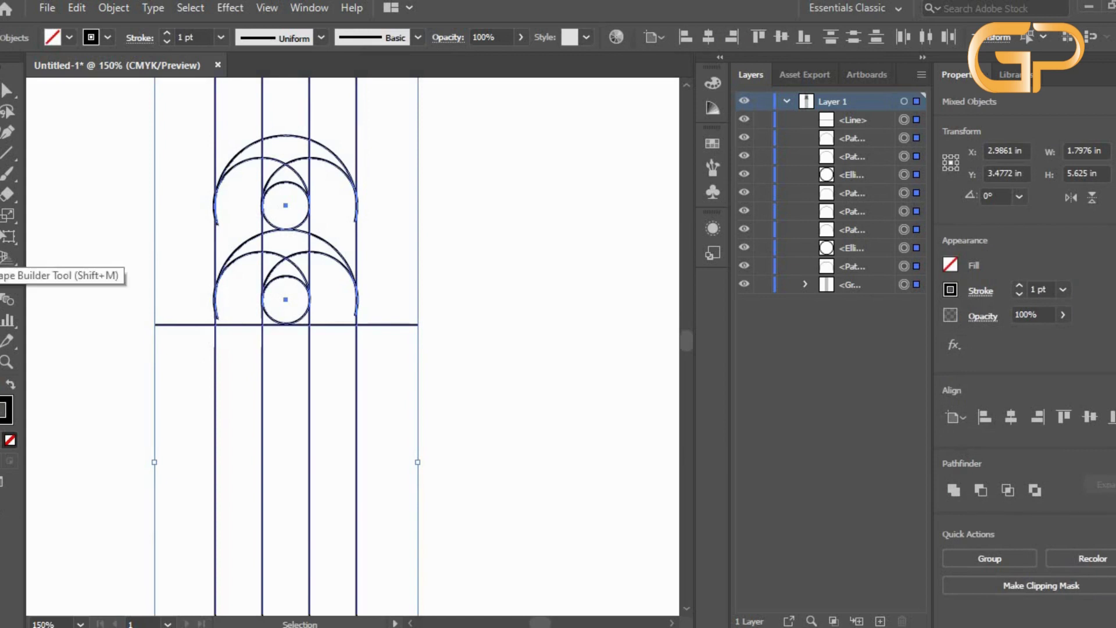
pyautogui.click(8, 256)
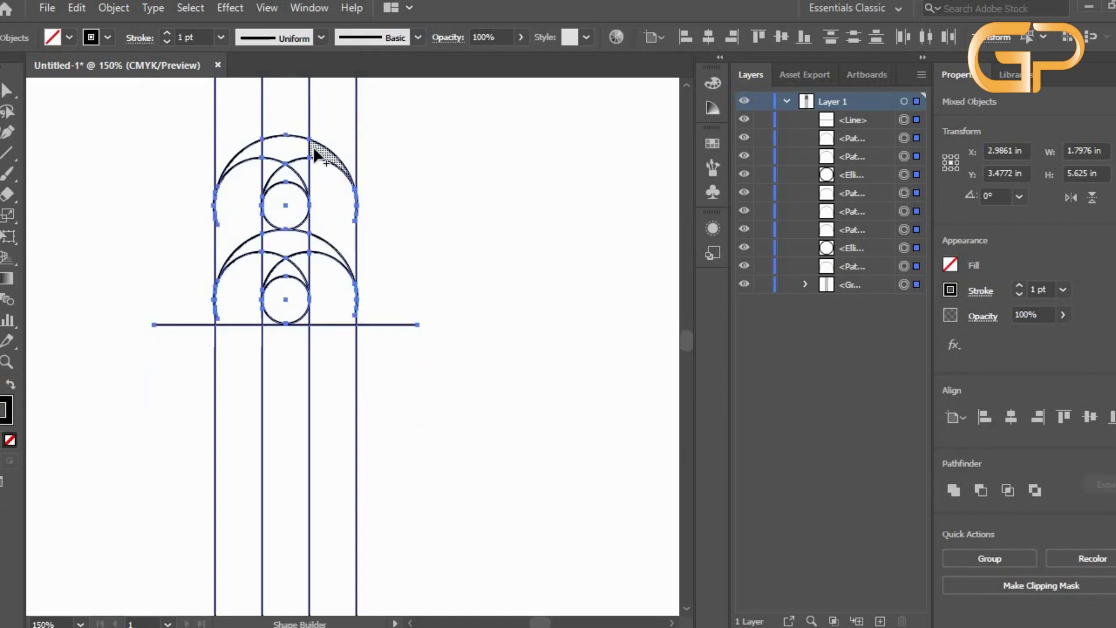
pyautogui.moveTo(312, 146)
pyautogui.mouseDown()
pyautogui.moveTo(252, 161)
pyautogui.moveTo(253, 147)
pyautogui.moveTo(252, 247)
pyautogui.moveTo(233, 213)
pyautogui.mouseUp()
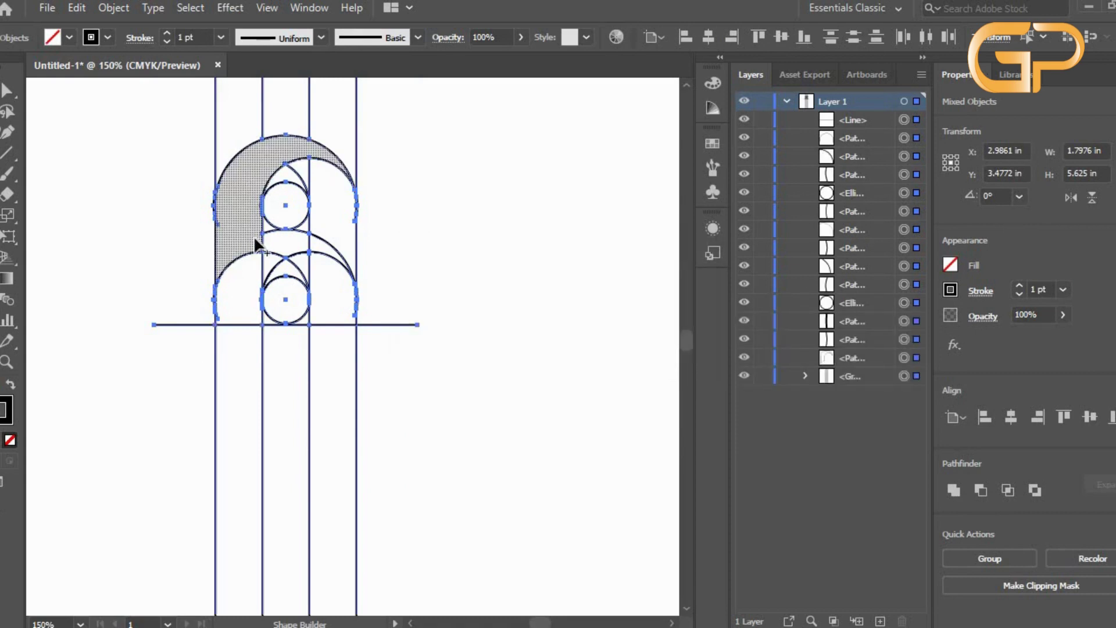
pyautogui.moveTo(315, 238)
pyautogui.mouseDown()
pyautogui.moveTo(246, 260)
pyautogui.moveTo(229, 215)
pyautogui.mouseUp()
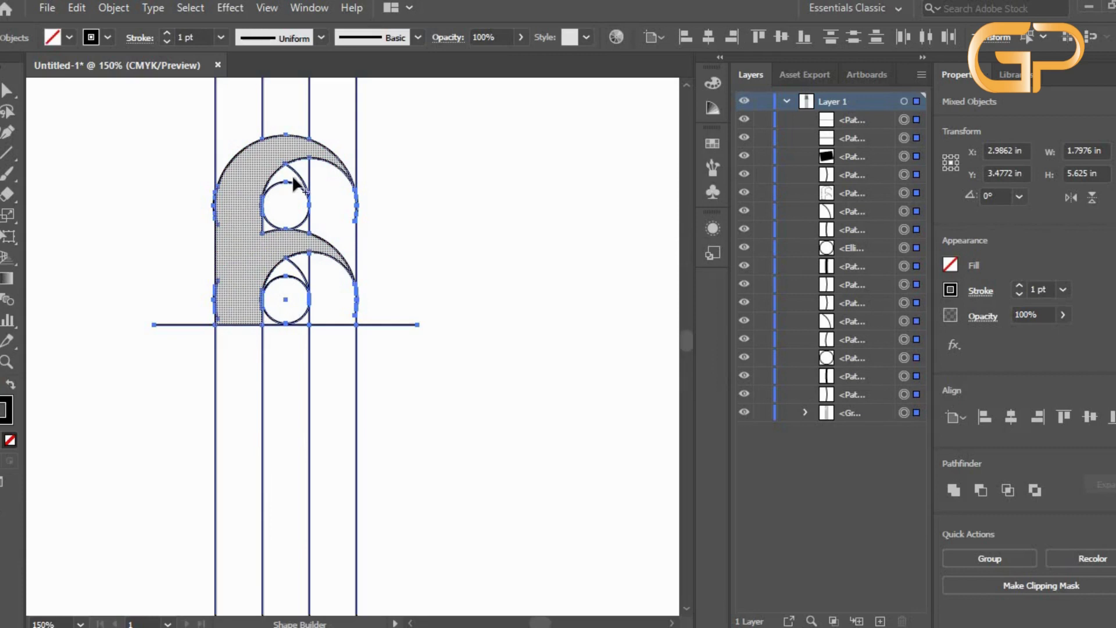
# Merge the regions inside the upper arch into a right band and arched window, and those inside the lower arch into two halves.
pyautogui.moveTo(296, 172)
pyautogui.mouseDown()
pyautogui.moveTo(316, 176)
pyautogui.moveTo(341, 232)
pyautogui.mouseUp()
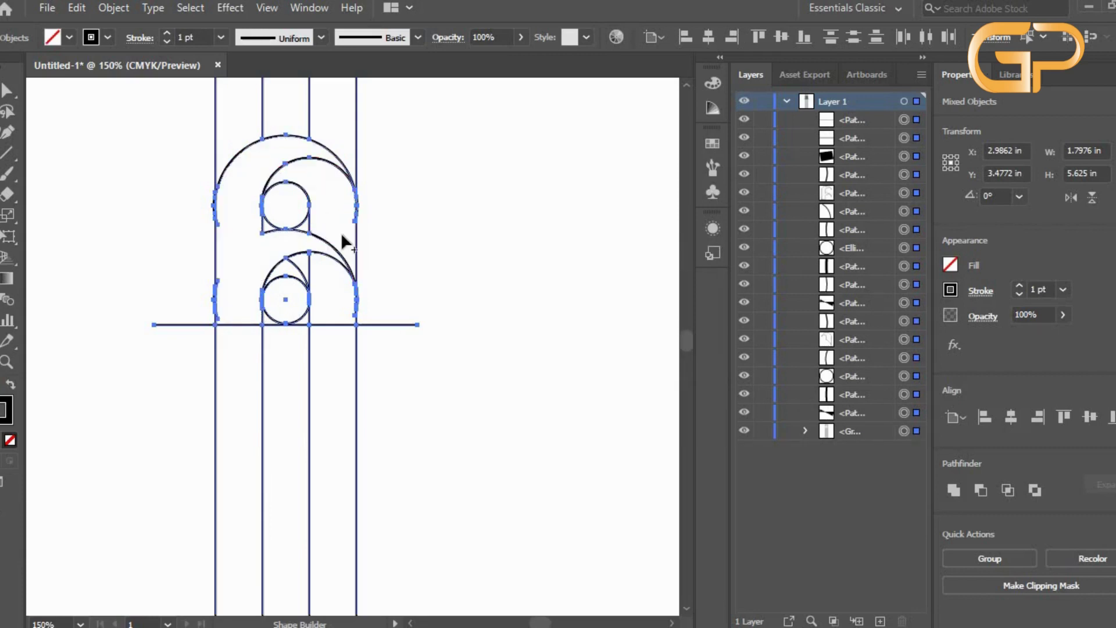
pyautogui.click(300, 230)
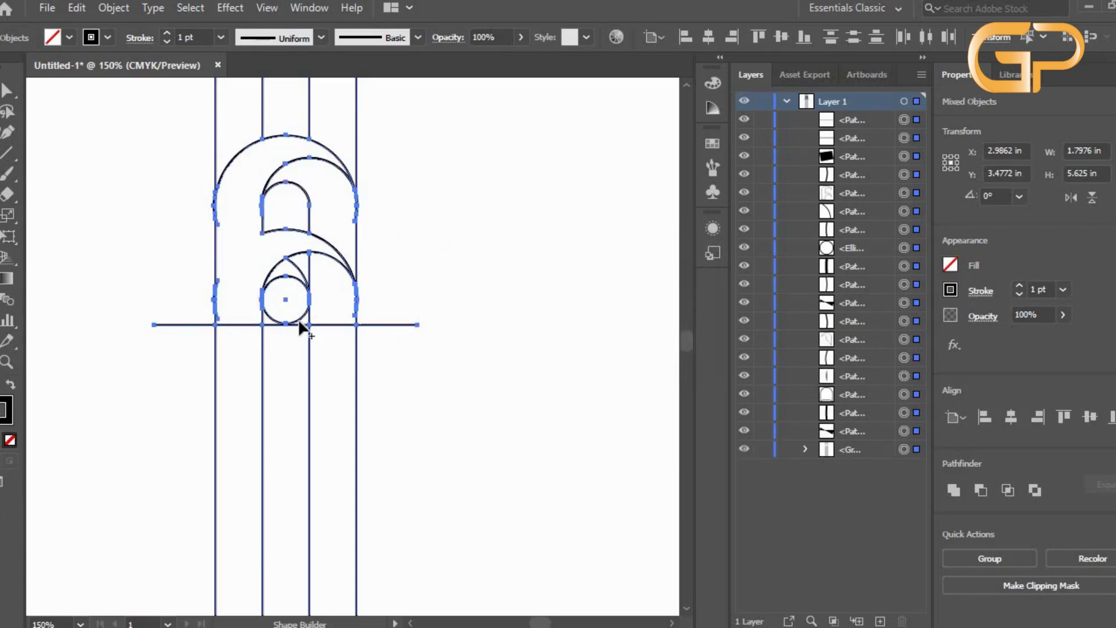
pyautogui.moveTo(285, 272); pyautogui.dragTo(284, 278)
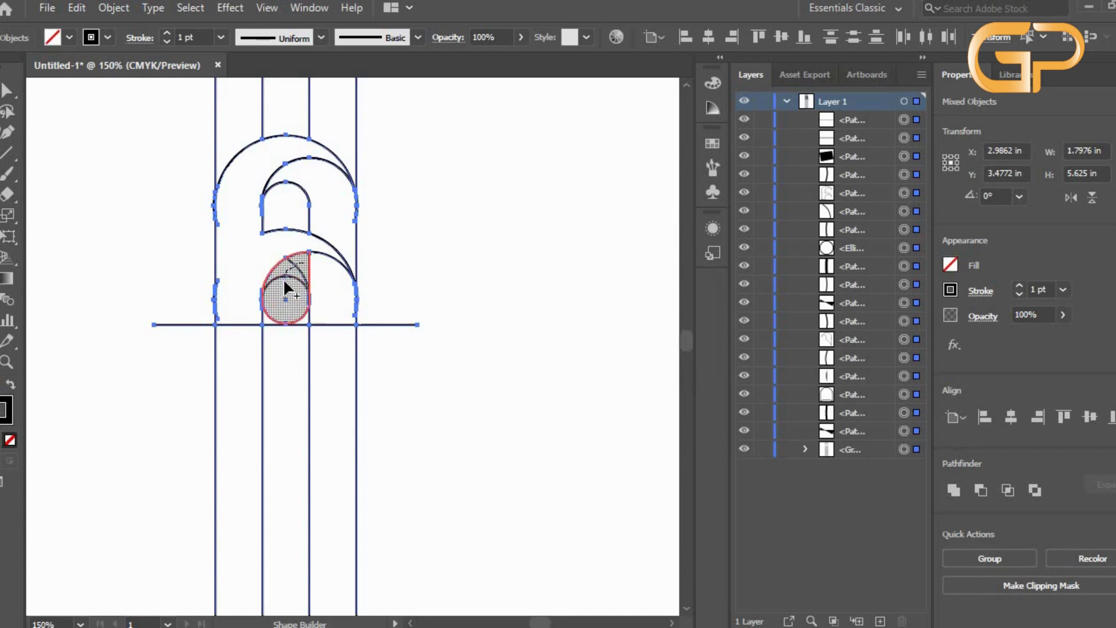
pyautogui.click(333, 296)
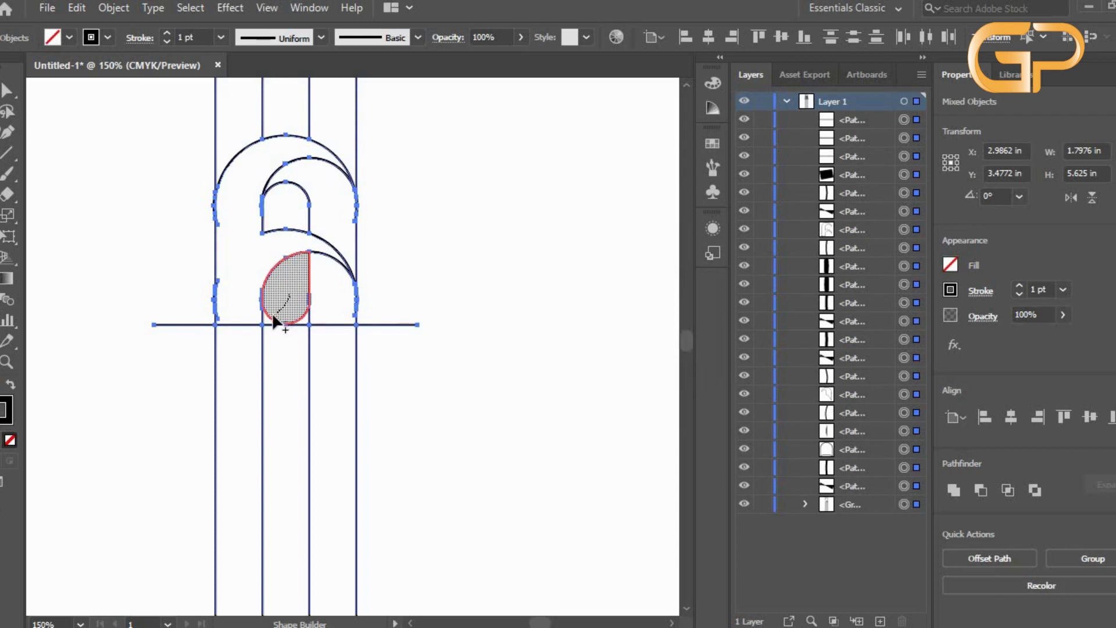
pyautogui.click(292, 284)
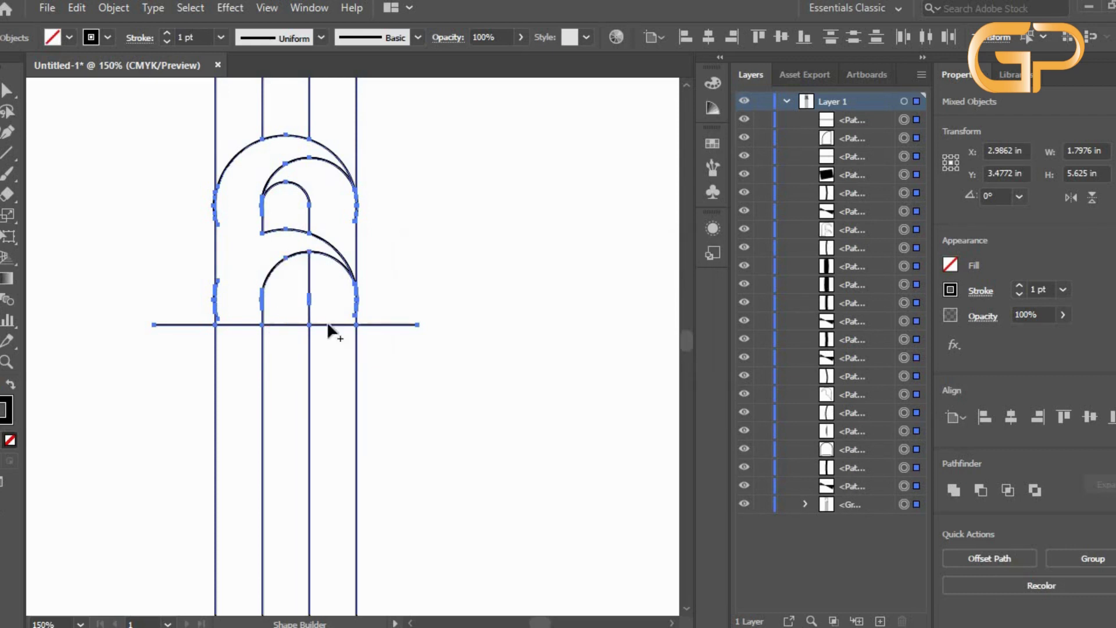
pyautogui.moveTo(323, 264); pyautogui.dragTo(334, 307)
# Erase the horizontal line's overhanging ends and middle segment and the vertical lines below the baseline with Shape Builder.
pyautogui.keyDown('alt'); pyautogui.click(393, 324); pyautogui.keyUp('alt')
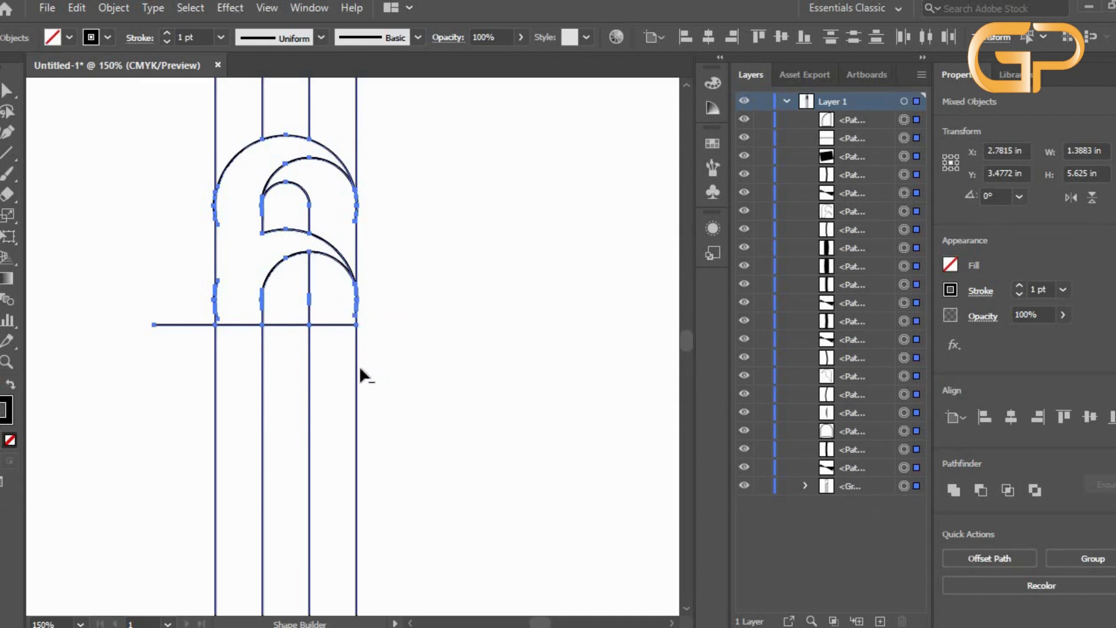
pyautogui.keyDown('alt'); pyautogui.click(333, 280); pyautogui.keyUp('alt')
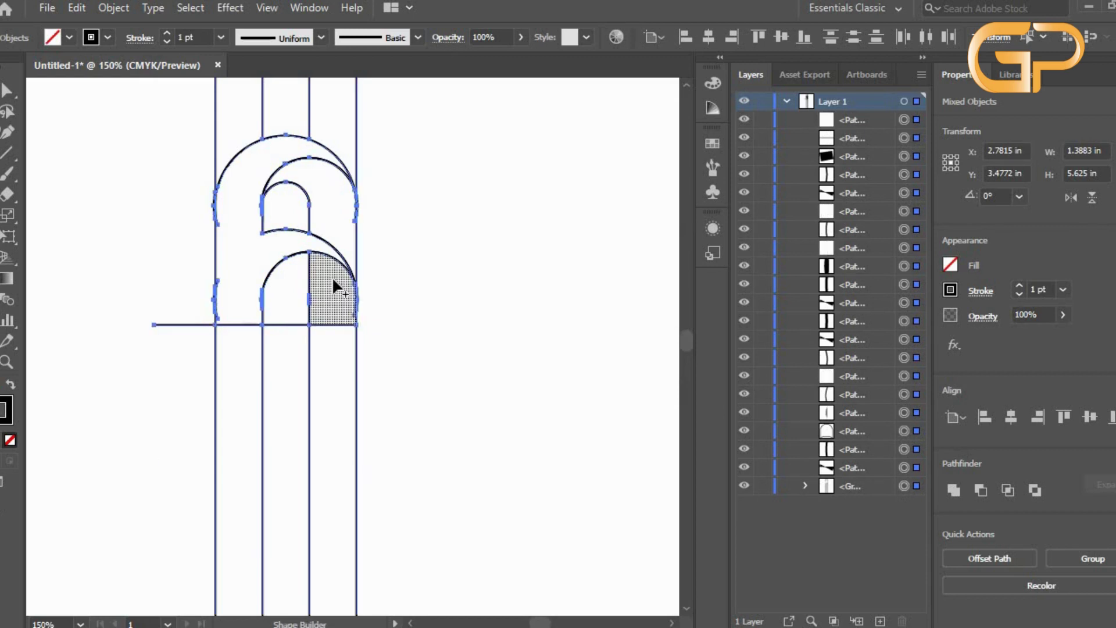
pyautogui.keyDown('alt'); pyautogui.click(329, 292); pyautogui.keyUp('alt')
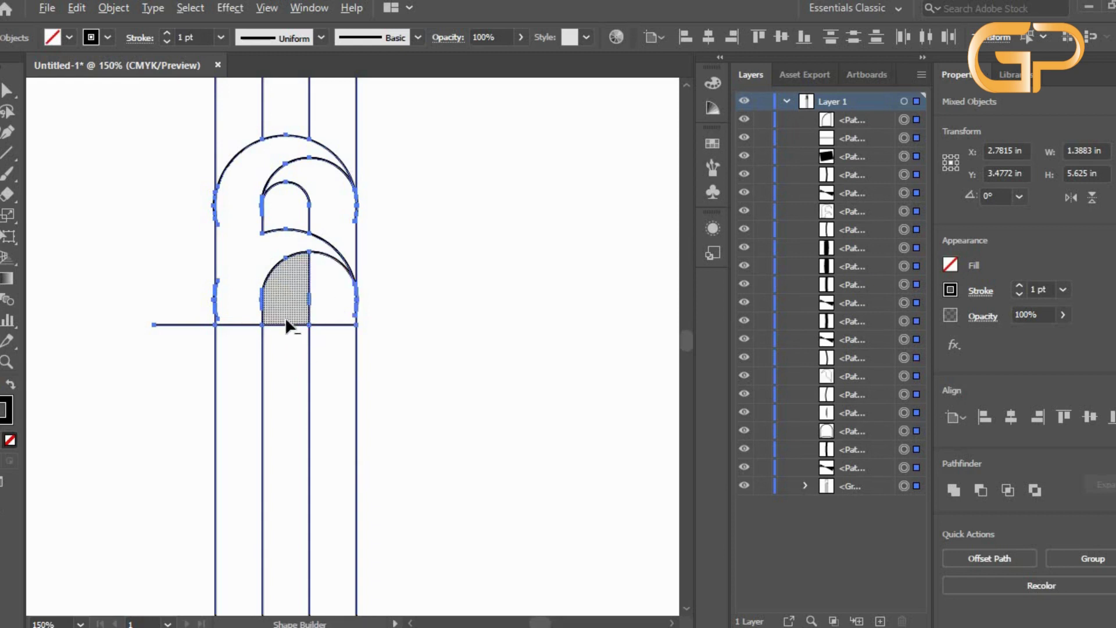
pyautogui.moveTo(285, 323)
pyautogui.mouseDown()
pyautogui.moveTo(288, 351)
pyautogui.moveTo(355, 363)
pyautogui.moveTo(343, 387)
pyautogui.mouseUp()
pyautogui.click(260, 361)
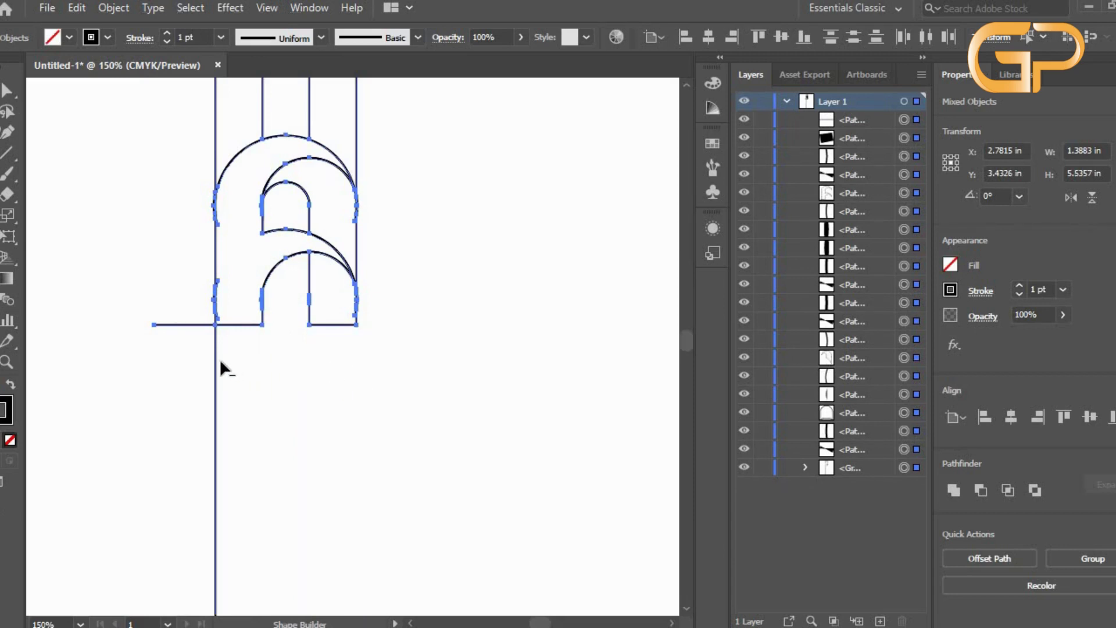
pyautogui.keyDown('alt'); pyautogui.click(216, 365); pyautogui.keyUp('alt')
pyautogui.keyDown('alt'); pyautogui.click(197, 324); pyautogui.keyUp('alt')
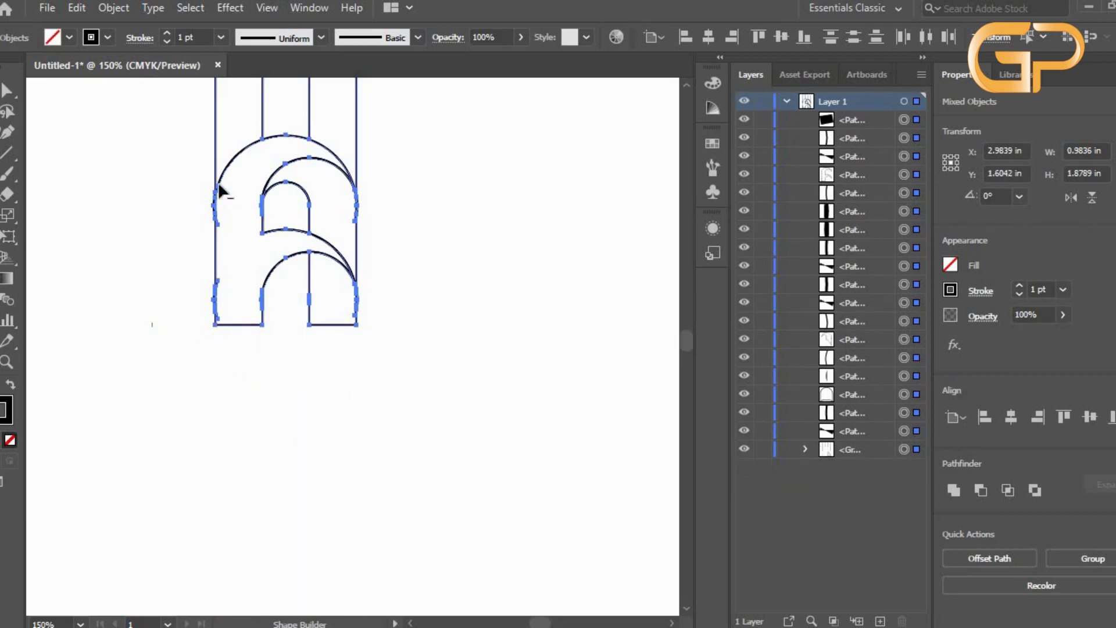
# Erase the four vertical line segments extending above the top arch and deselect the artwork.
pyautogui.keyDown('alt'); pyautogui.click(214, 150); pyautogui.keyUp('alt')
pyautogui.keyDown('alt'); pyautogui.click(263, 115); pyautogui.keyUp('alt')
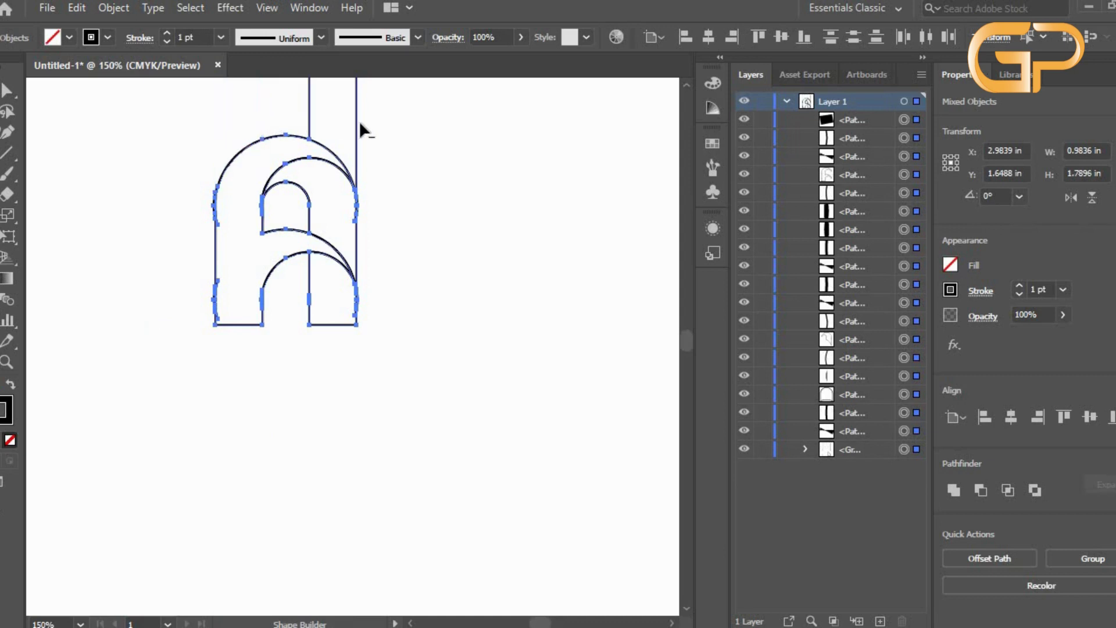
pyautogui.keyDown('alt'); pyautogui.click(309, 114); pyautogui.keyUp('alt')
pyautogui.keyDown('alt'); pyautogui.click(356, 117); pyautogui.keyUp('alt')
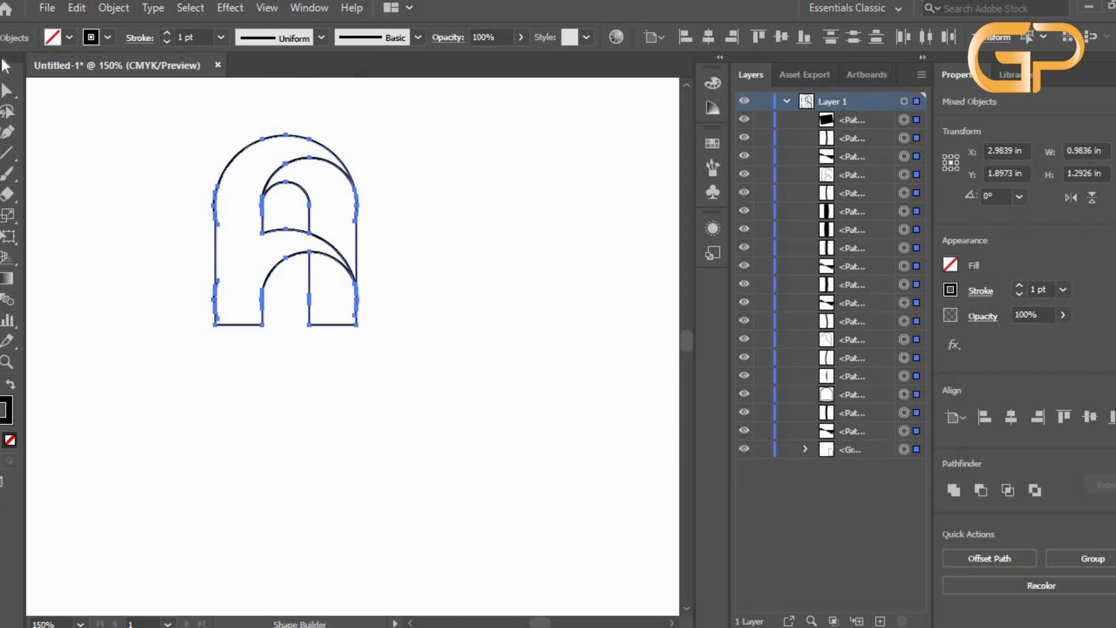
pyautogui.click(5, 65)
pyautogui.click(440, 247)
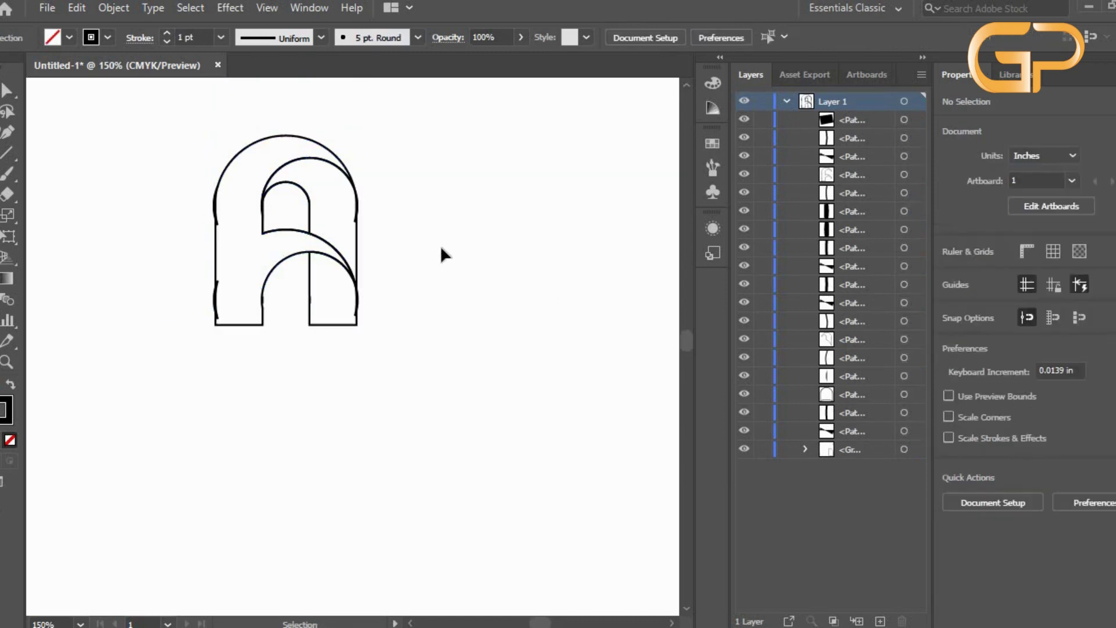
# Move the main logo shapes clear of the stray trimming fragments and delete the fragments.
pyautogui.moveTo(272, 114); pyautogui.dragTo(329, 336)
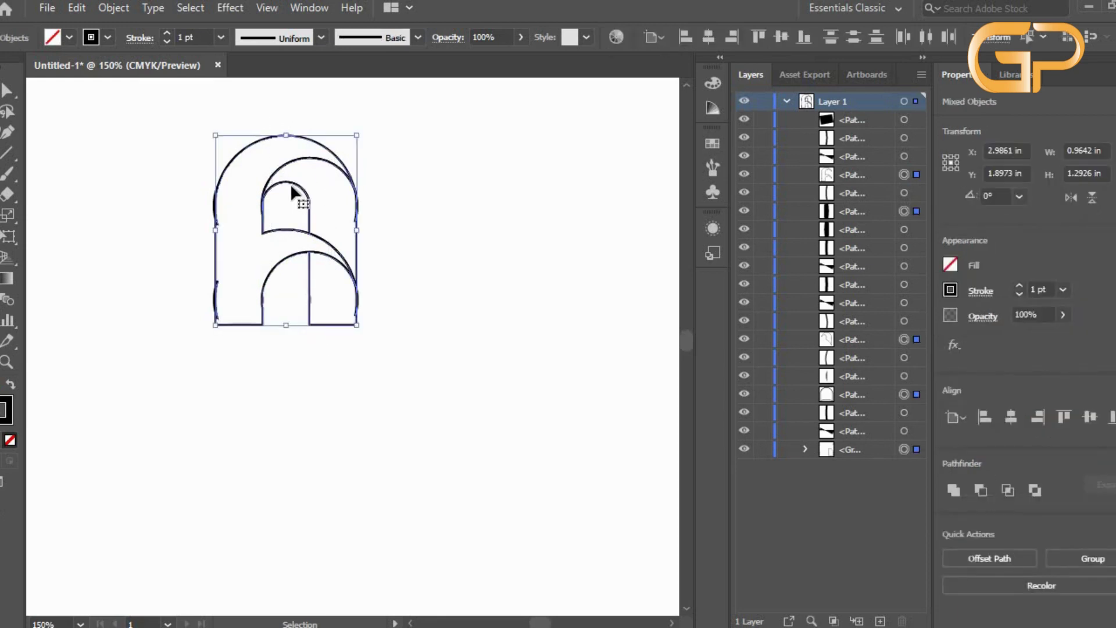
pyautogui.moveTo(292, 189); pyautogui.dragTo(487, 321)
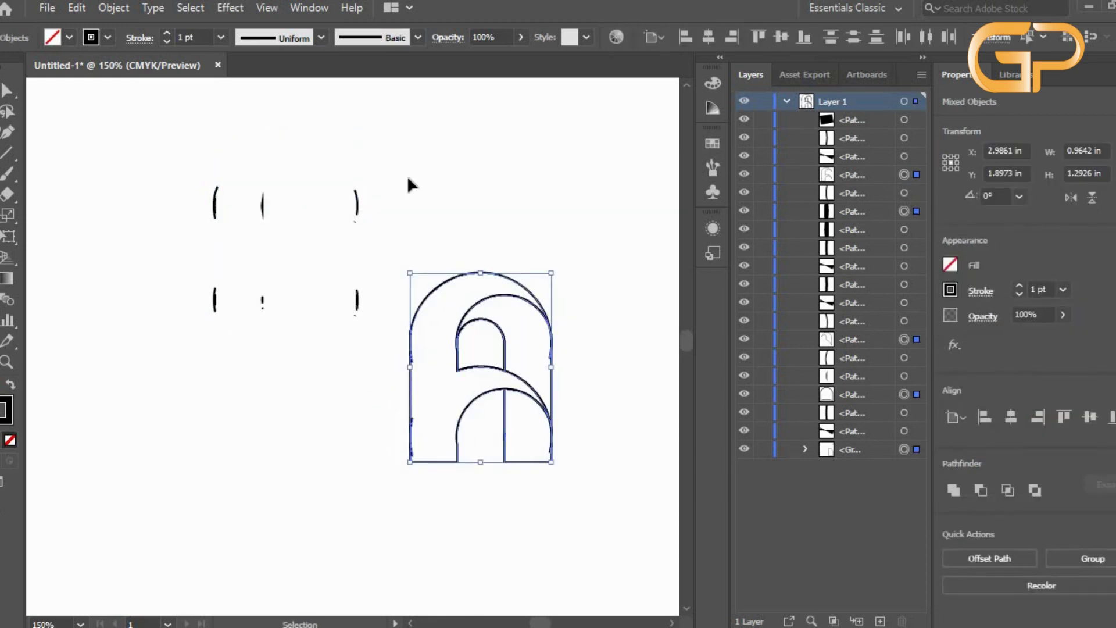
pyautogui.moveTo(389, 152); pyautogui.dragTo(195, 326)
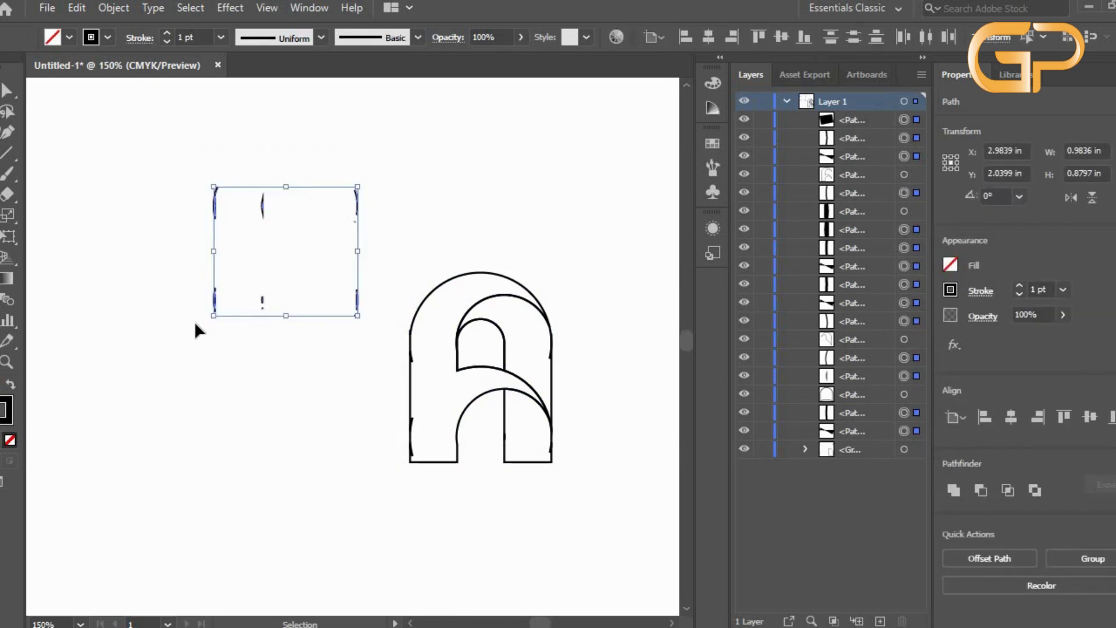
pyautogui.press('Delete')
# Move the complete logo up and to the left into the cleared area, and deselect it.
pyautogui.moveTo(331, 257); pyautogui.dragTo(574, 501)
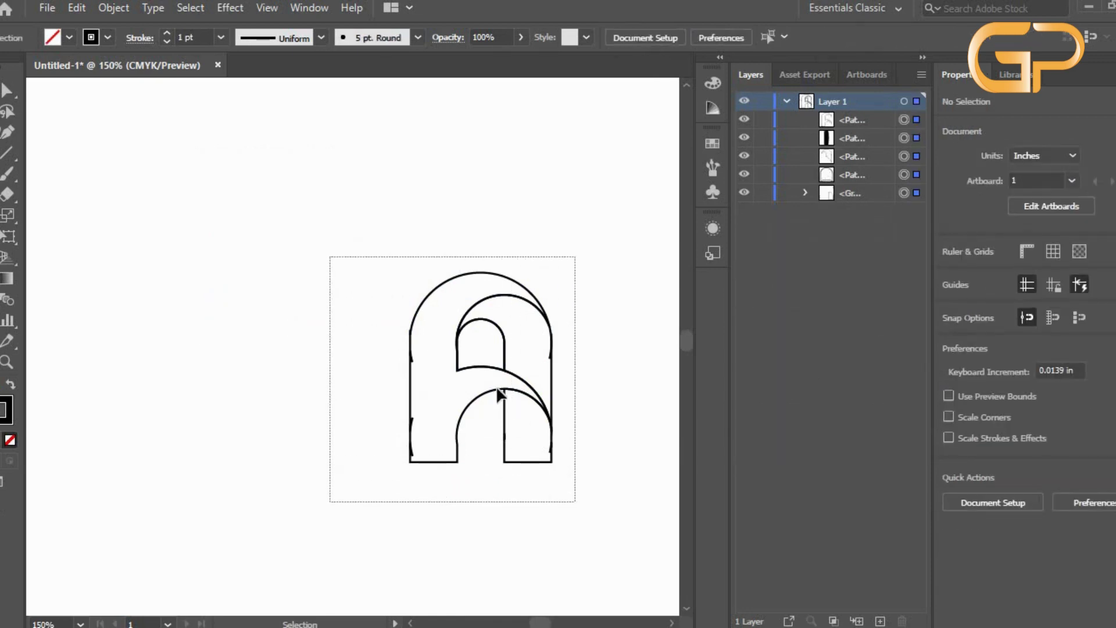
pyautogui.moveTo(491, 371); pyautogui.dragTo(332, 309)
pyautogui.click(493, 314)
# Fill the logo's left column-and-arches shape with a linear gradient and add a yellow stop at about 3.6% near its start.
pyautogui.click(251, 274)
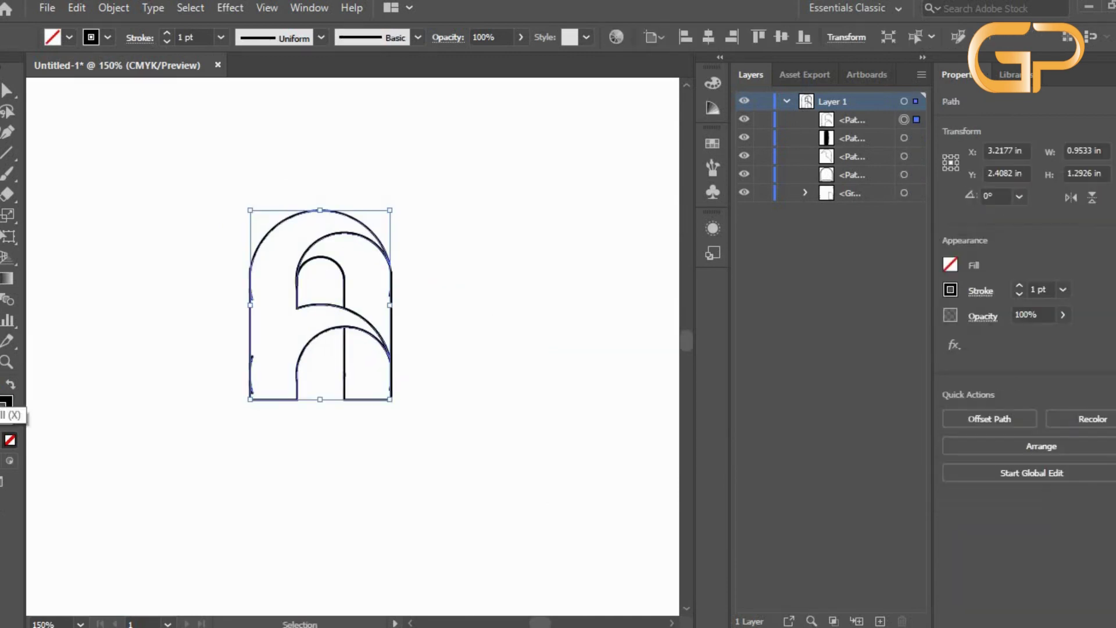
pyautogui.doubleClick(6, 410)
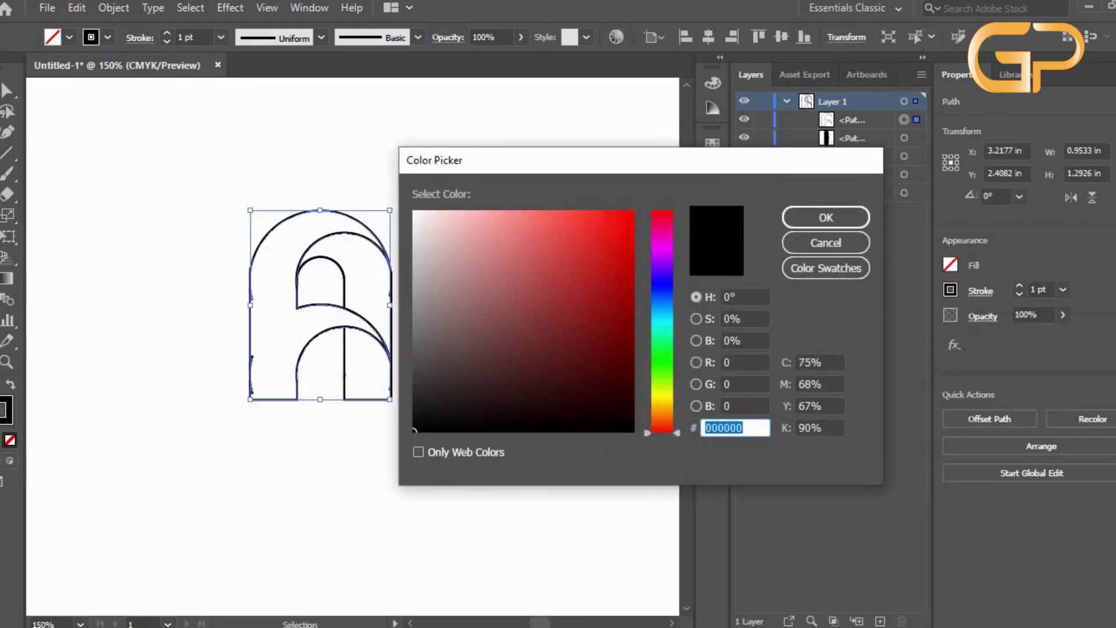
pyautogui.click(854, 217)
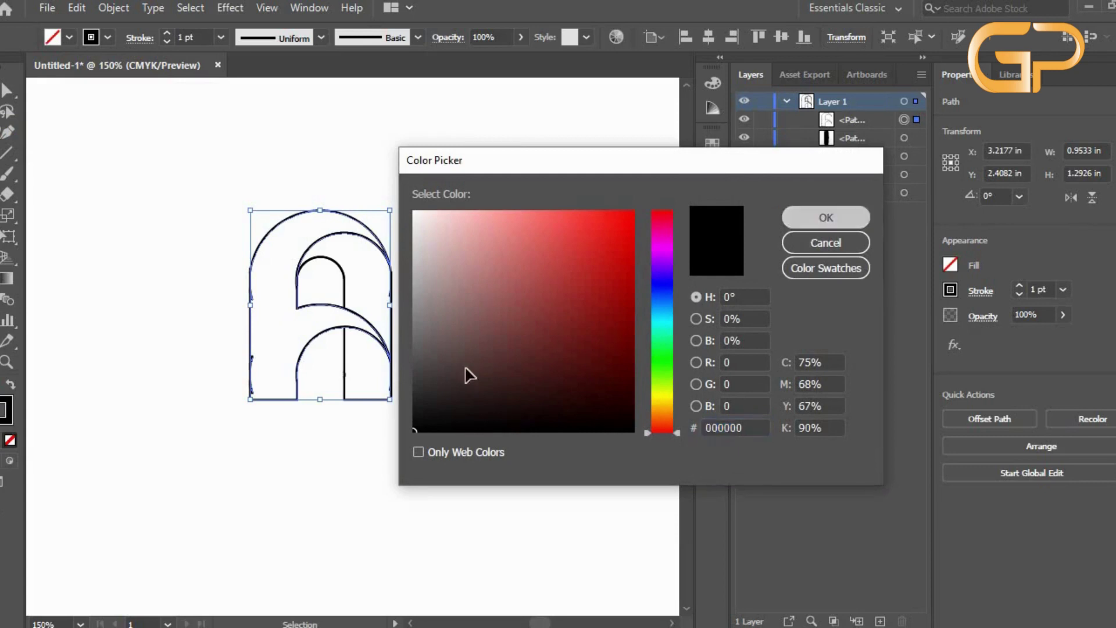
pyautogui.click(8, 440)
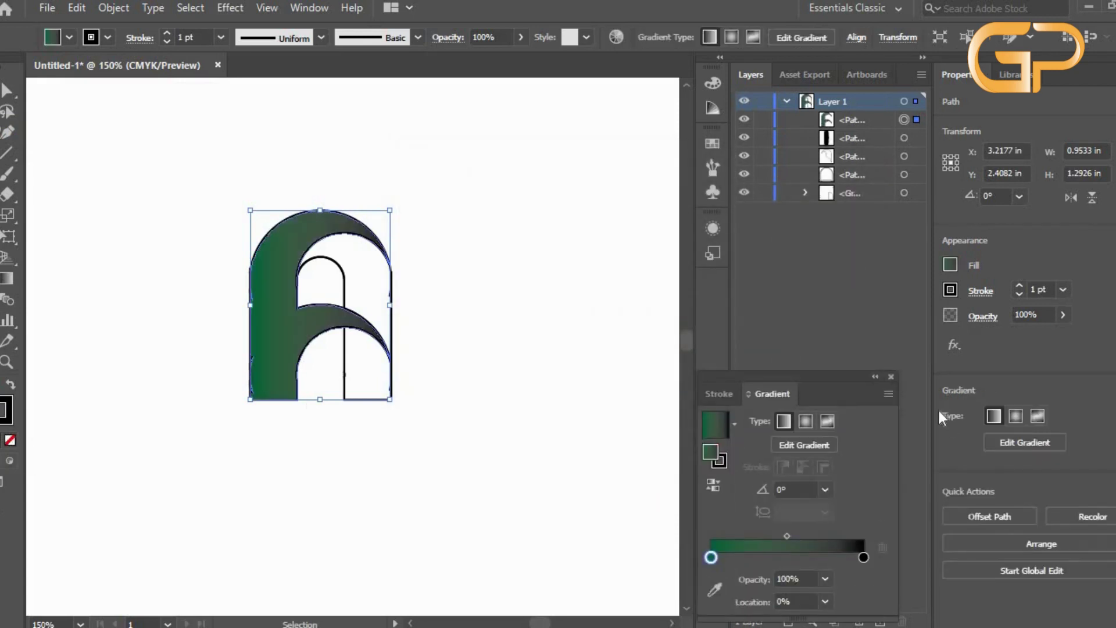
pyautogui.doubleClick(716, 556)
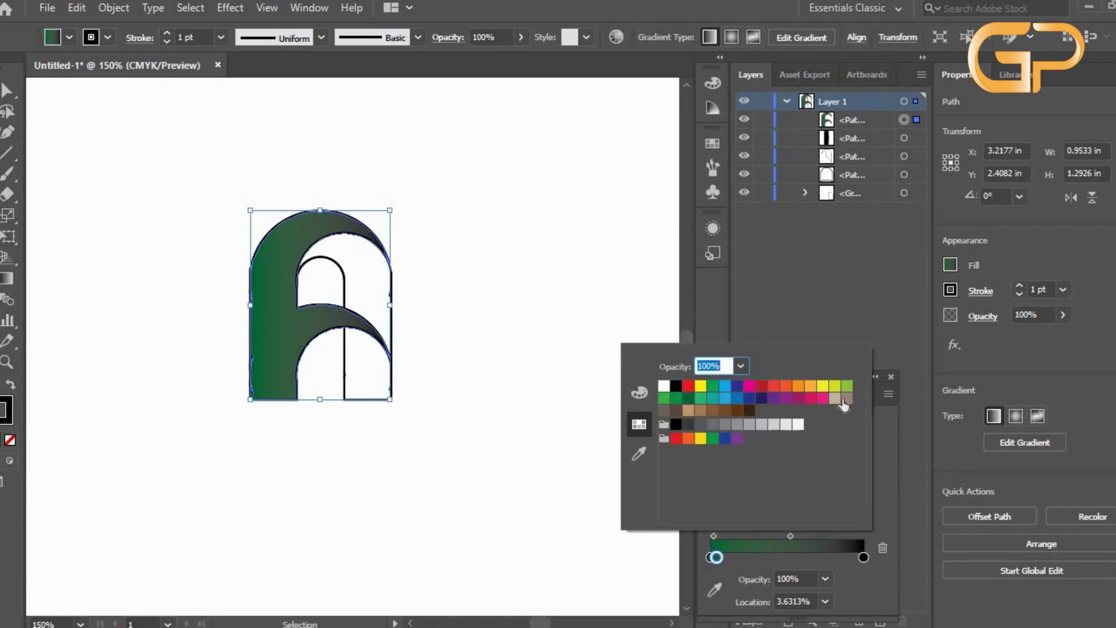
pyautogui.click(821, 387)
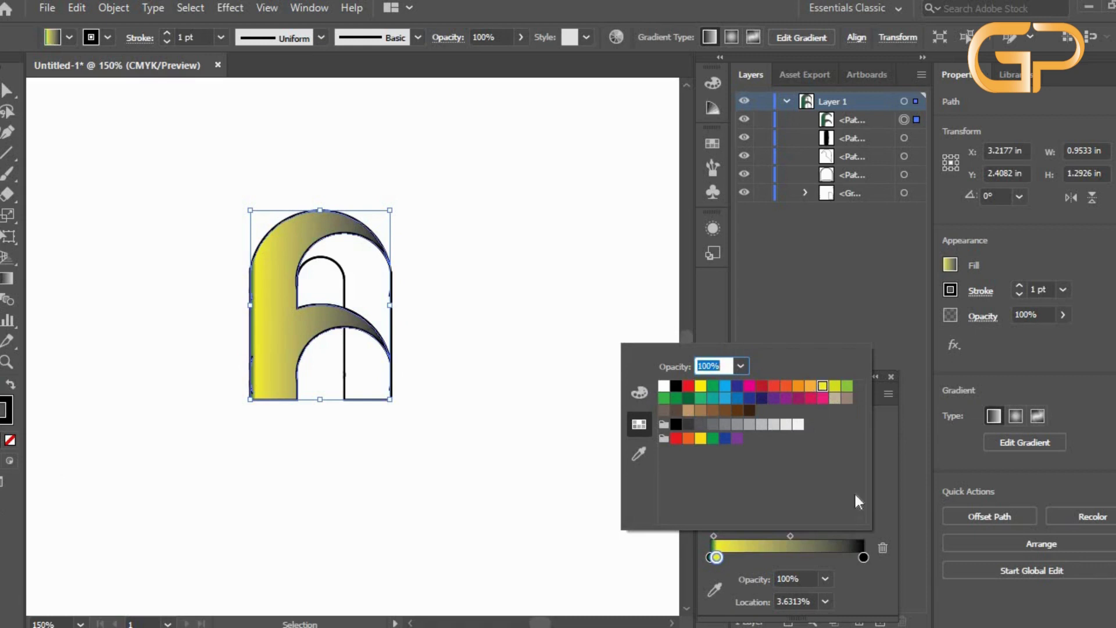
# Set the gradient's end stop to the light green swatch.
pyautogui.click(861, 555)
pyautogui.doubleClick(861, 554)
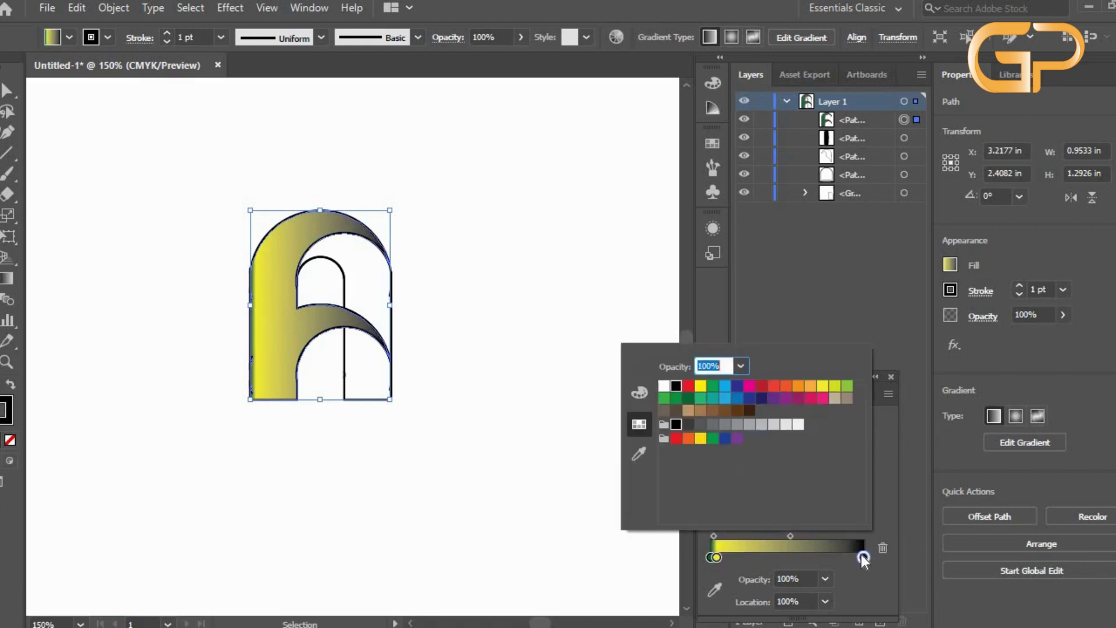
pyautogui.click(847, 387)
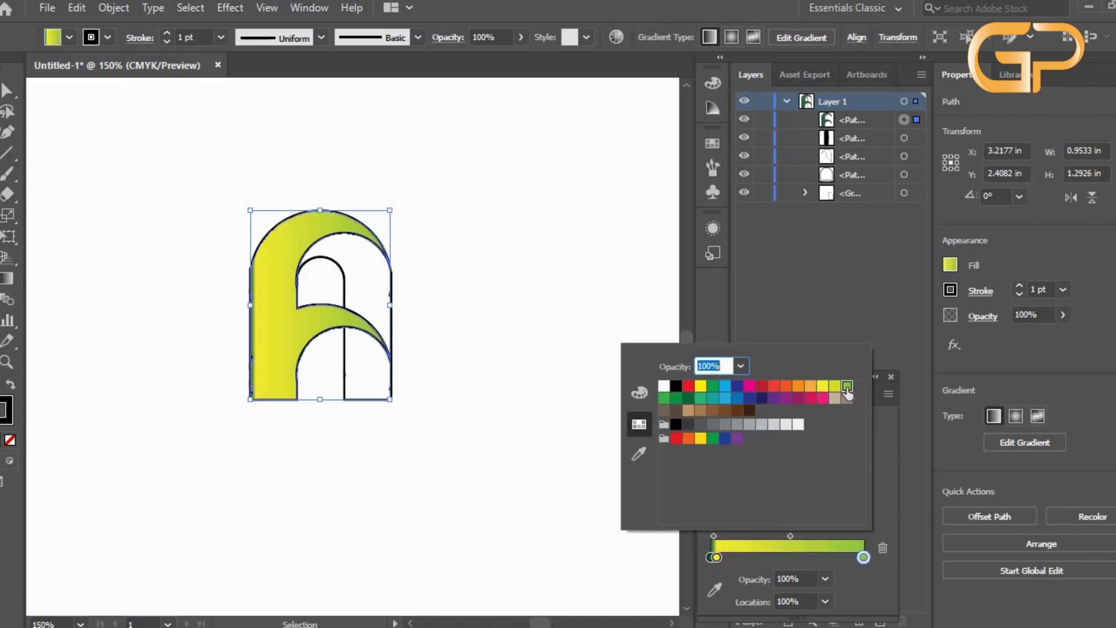
# Move the yellow gradient stop to about 44% and recolour the start stop light green (C=50 M=0 Y=100 K=0) and the end stop bright yellow.
pyautogui.click(720, 556)
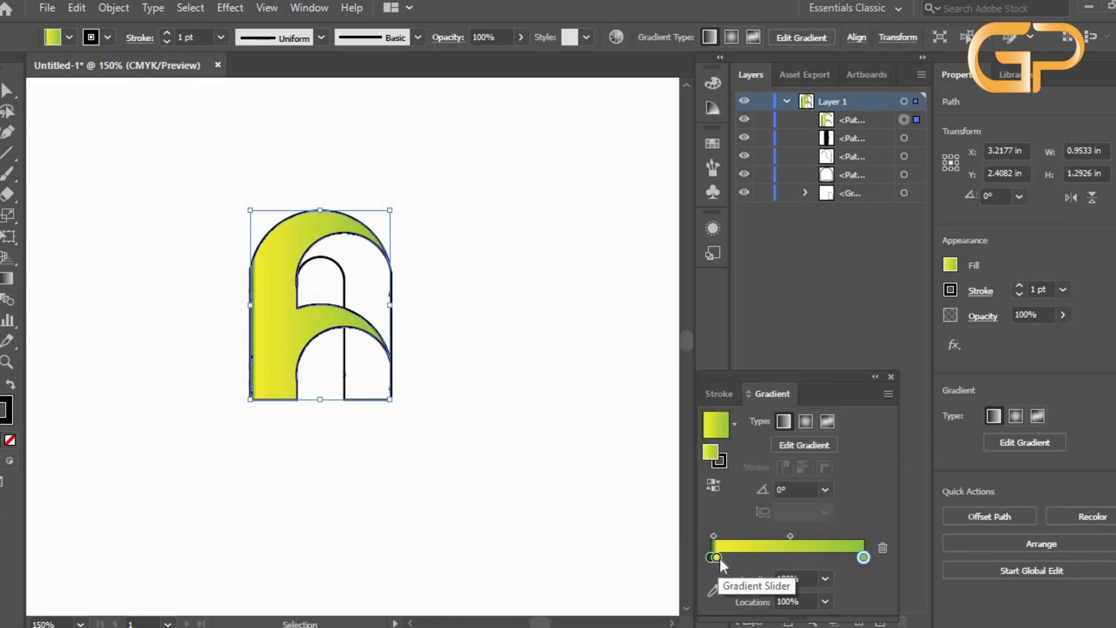
pyautogui.moveTo(720, 557); pyautogui.dragTo(783, 558)
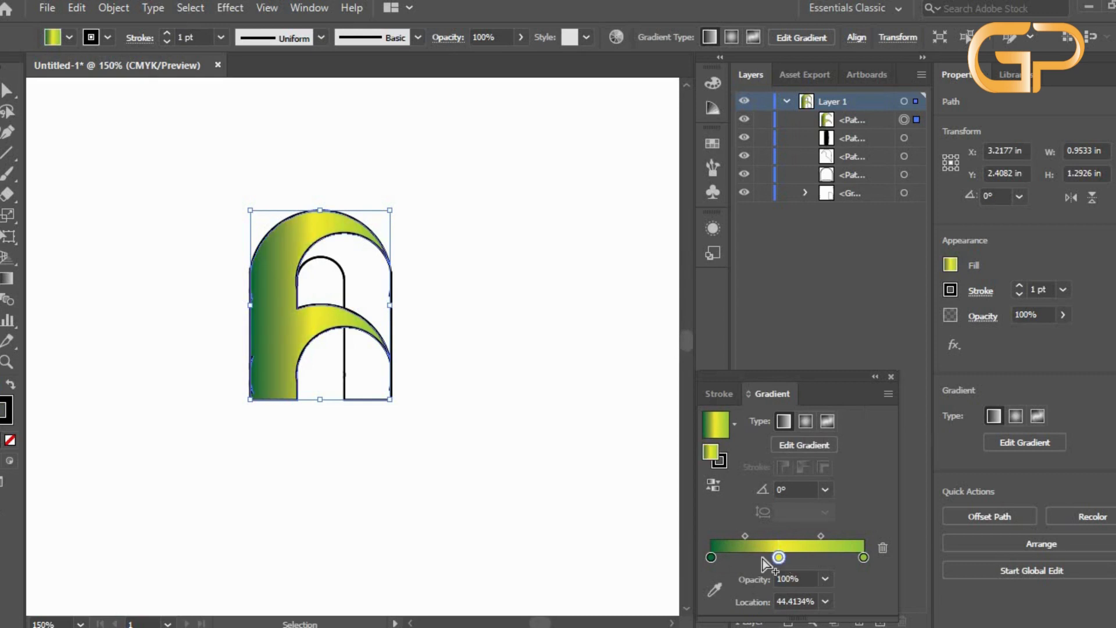
pyautogui.doubleClick(710, 557)
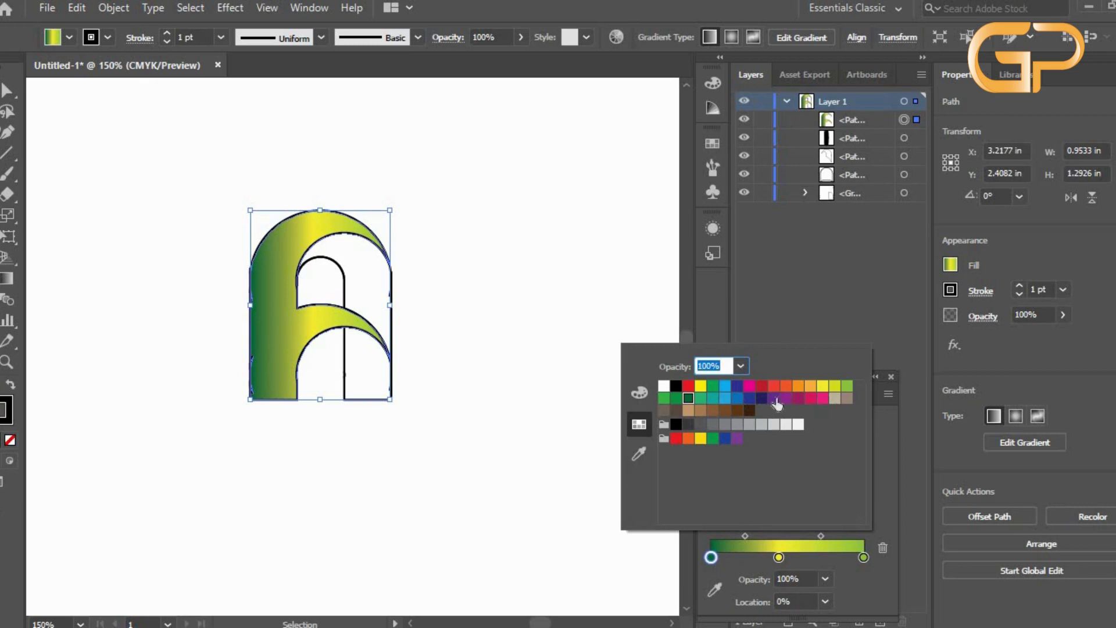
pyautogui.click(846, 386)
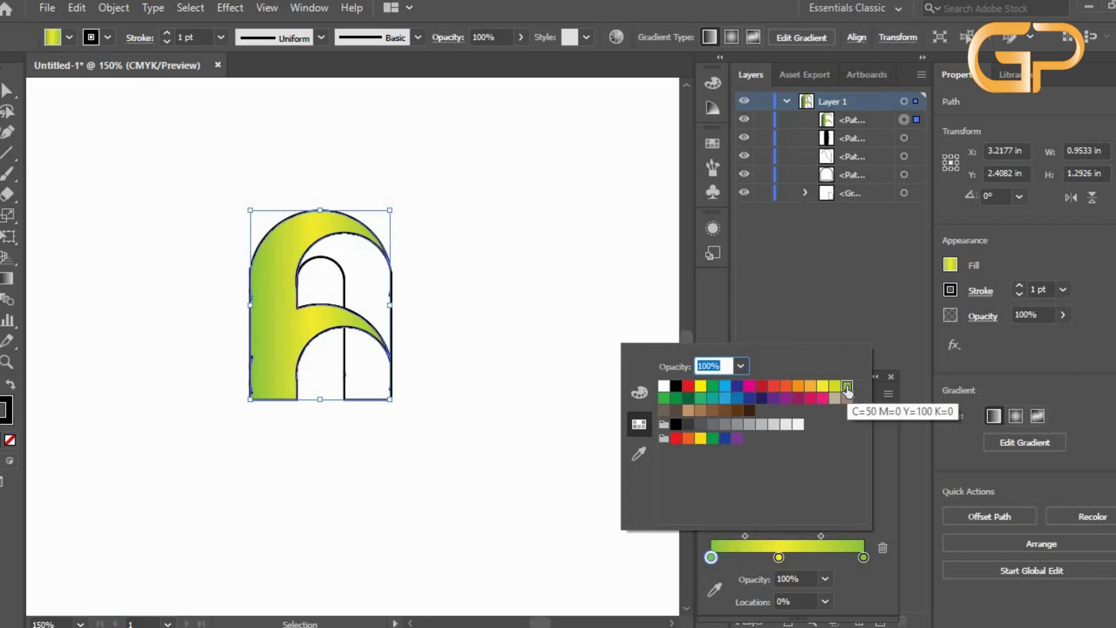
pyautogui.doubleClick(865, 557)
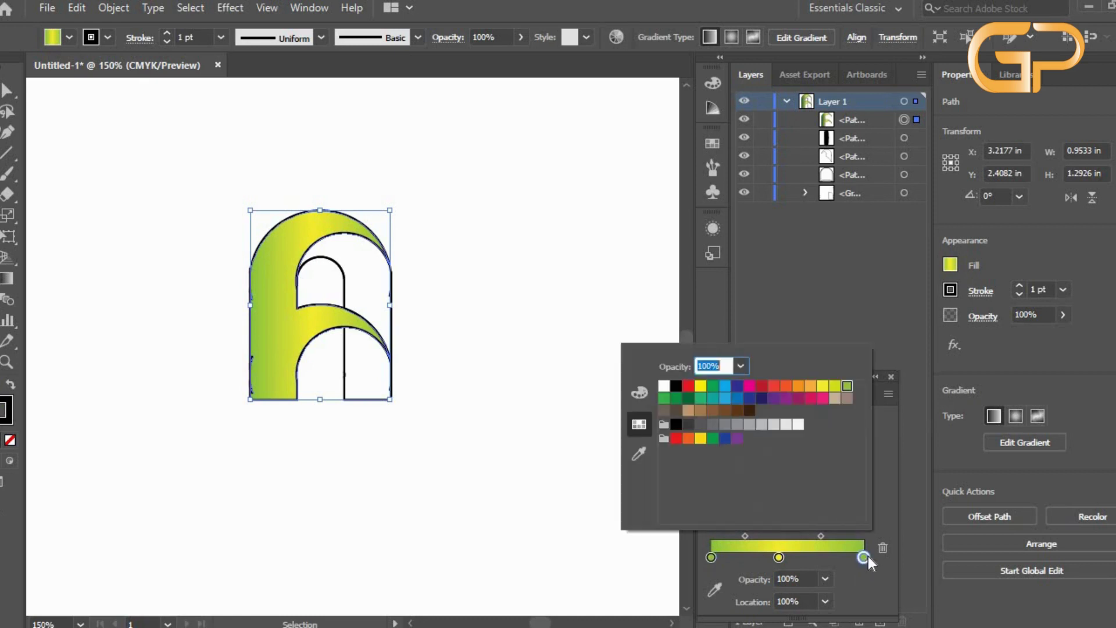
pyautogui.click(701, 387)
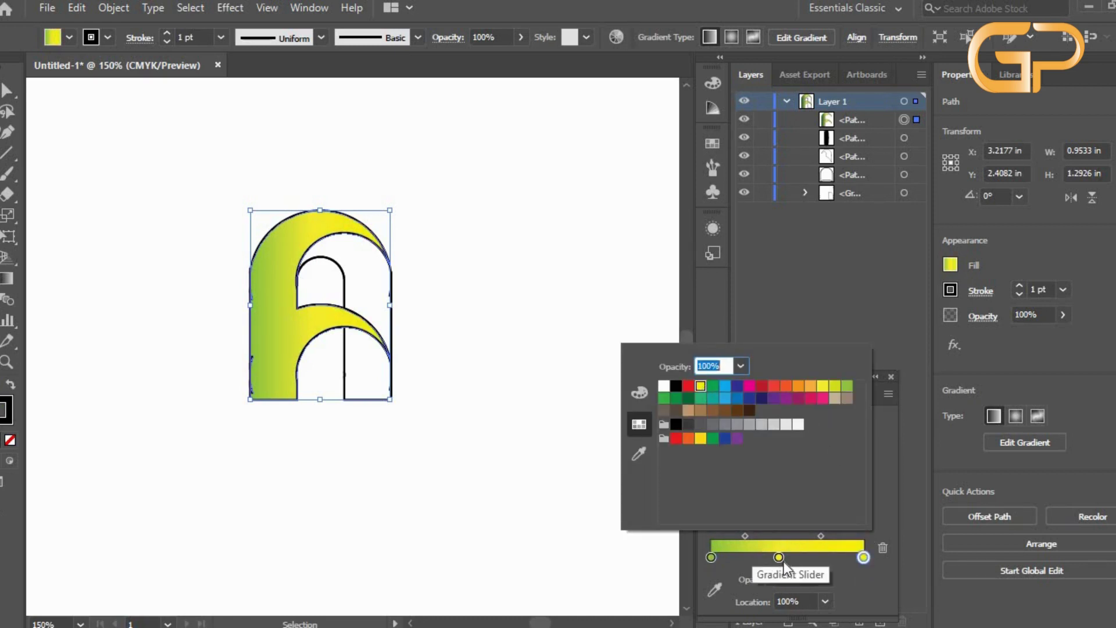
# Move the middle yellow stop of the column-and-arches gradient to about 64% along the on-canvas gradient bar, and deselect the shape.
pyautogui.click(712, 556)
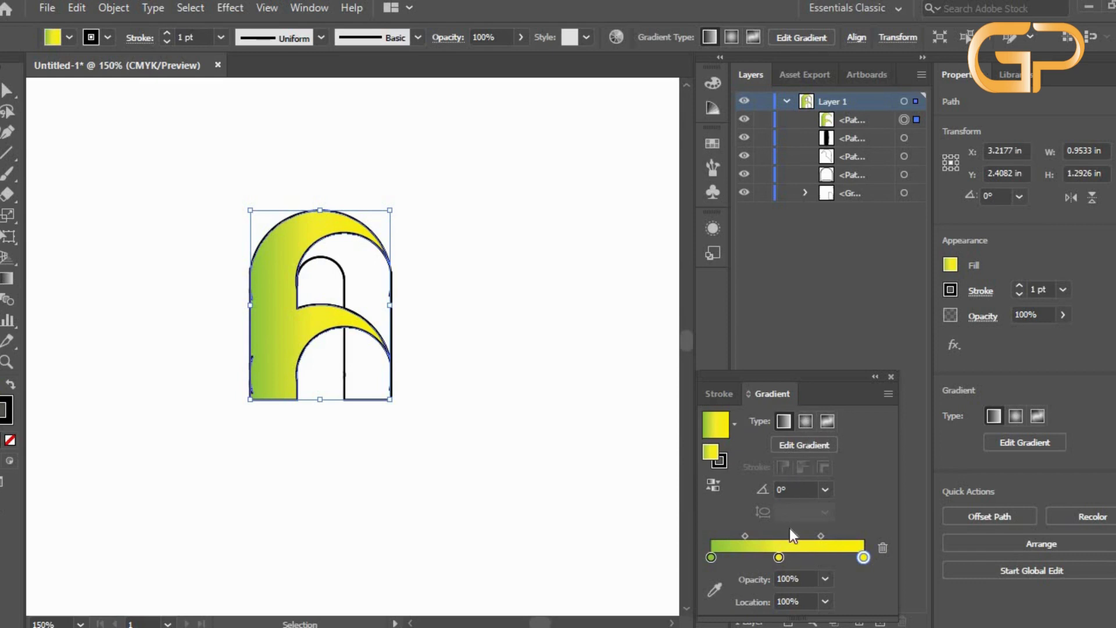
pyautogui.click(805, 445)
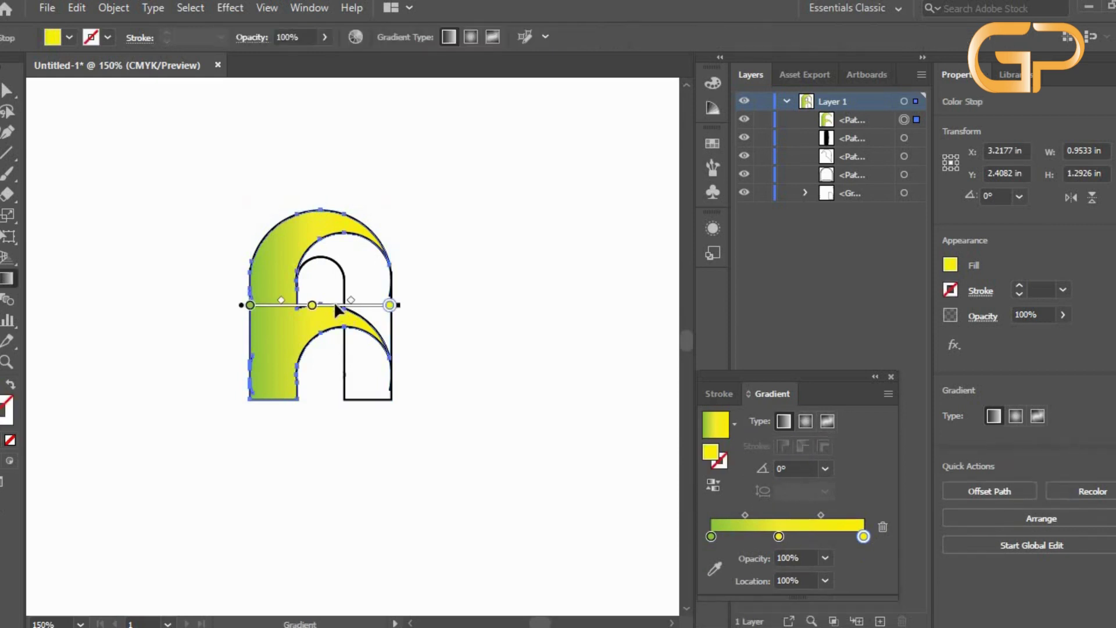
pyautogui.moveTo(308, 311); pyautogui.dragTo(340, 312)
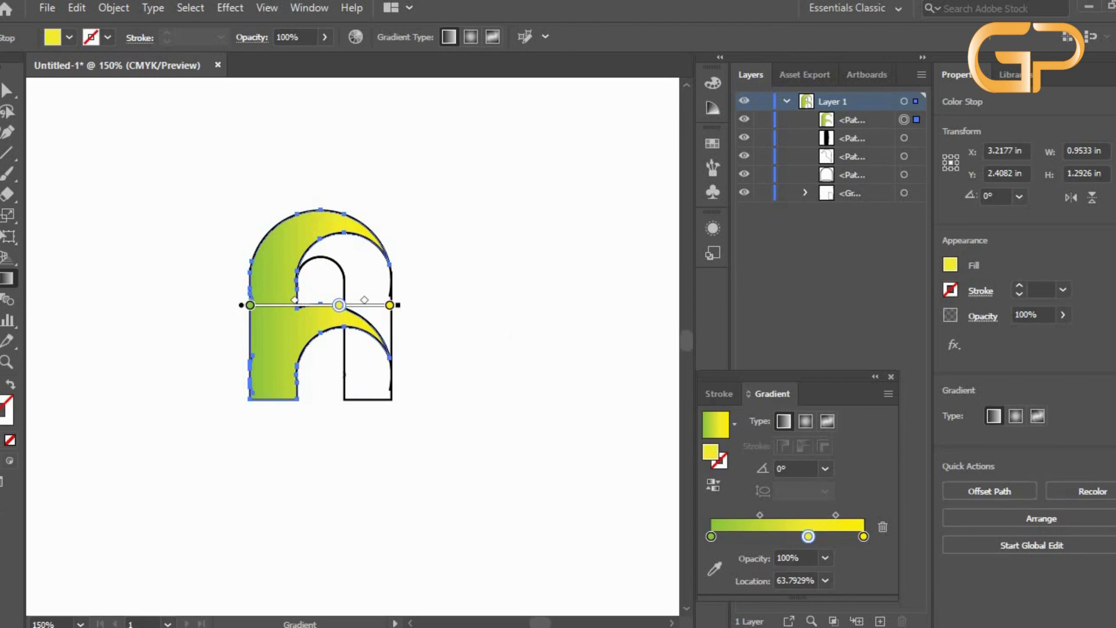
pyautogui.press('v')
pyautogui.click(352, 270)
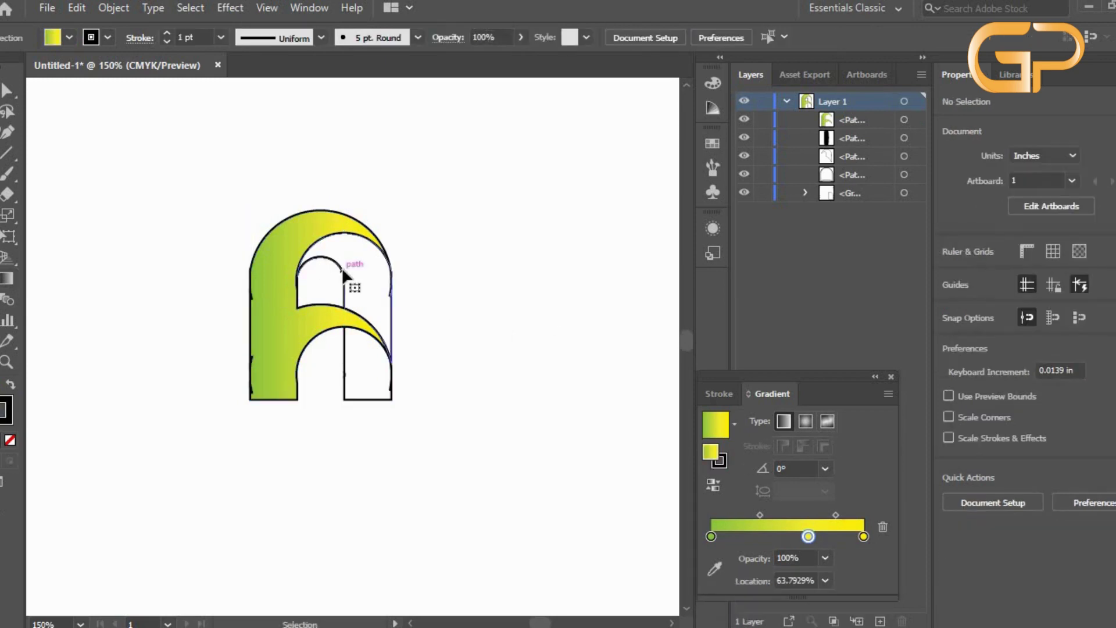
# Fill the inner arch shape with the linear gradient, move its middle stop to about 1.4%, and recolour that stop light green.
pyautogui.click(342, 269)
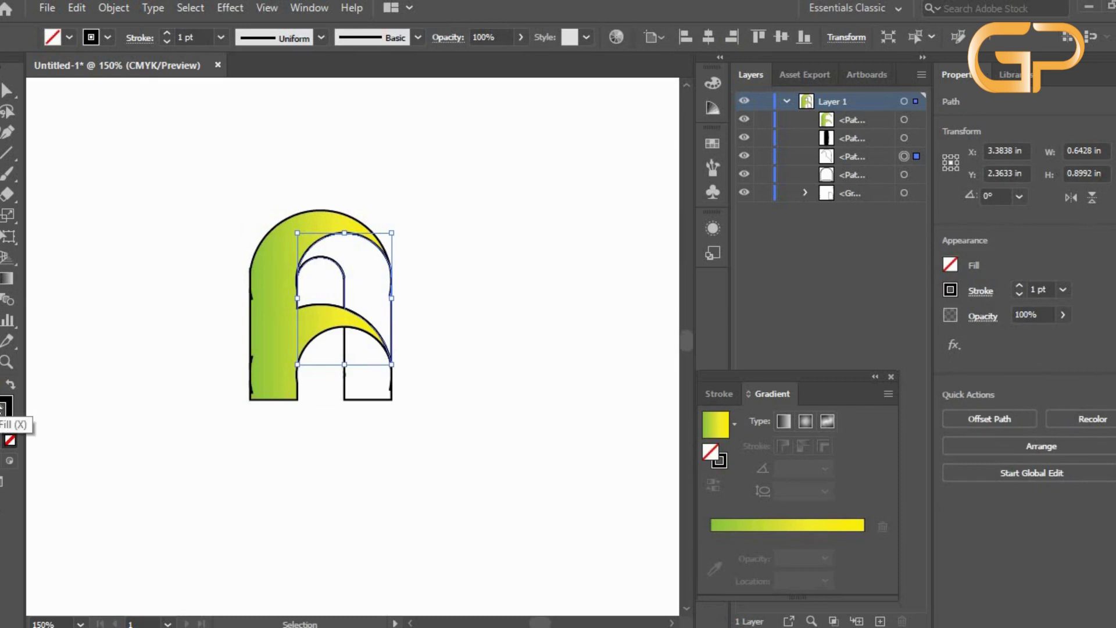
pyautogui.click(9, 460)
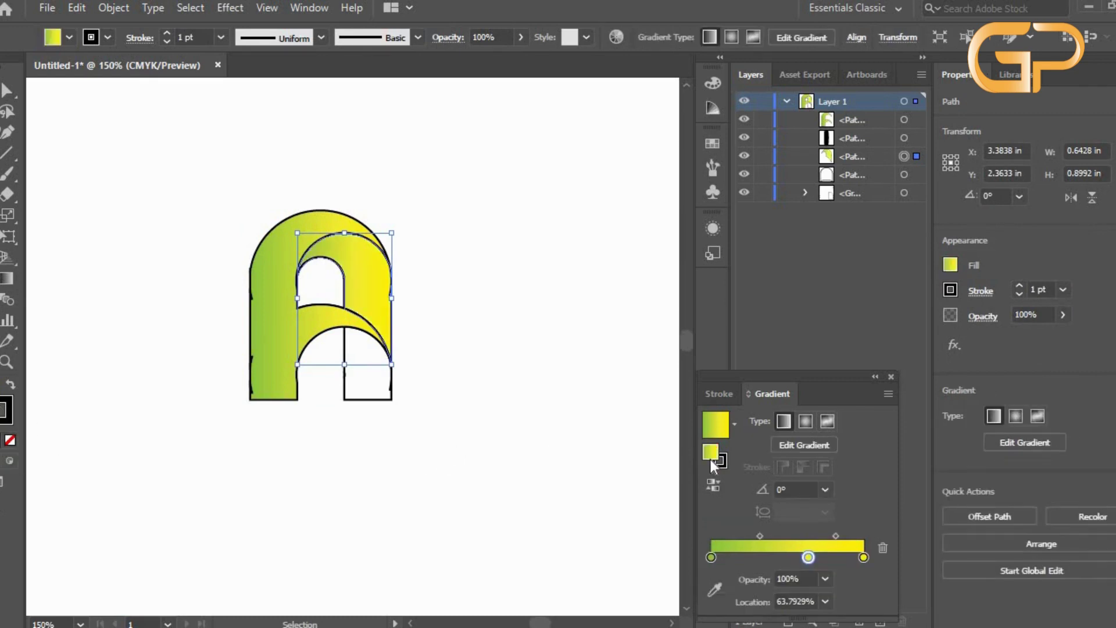
pyautogui.moveTo(807, 557); pyautogui.dragTo(712, 557)
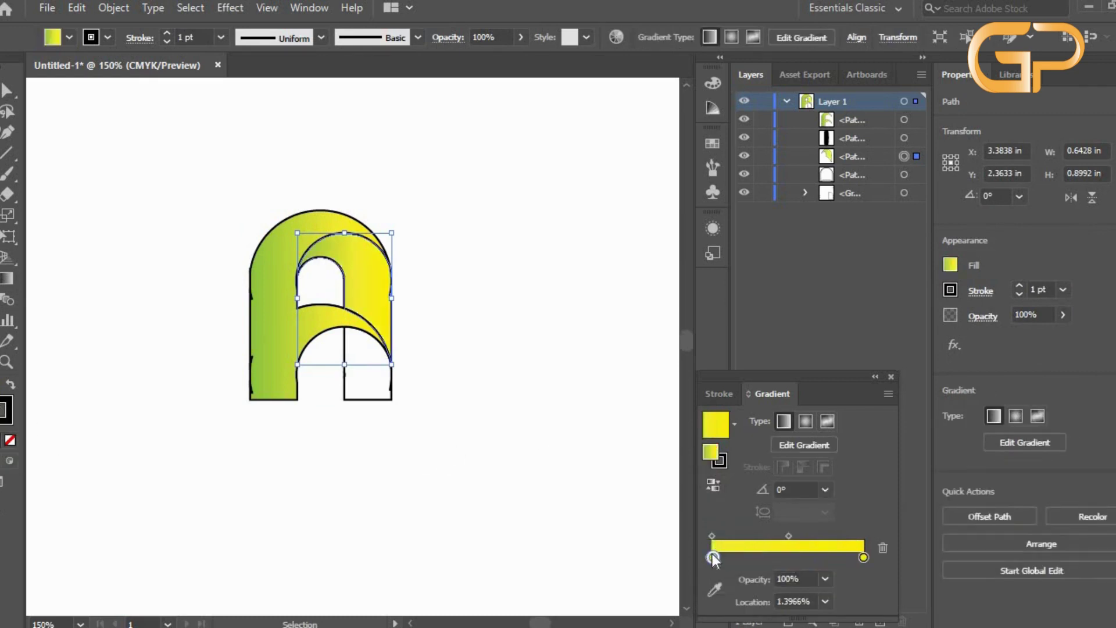
pyautogui.doubleClick(712, 557)
pyautogui.click(846, 386)
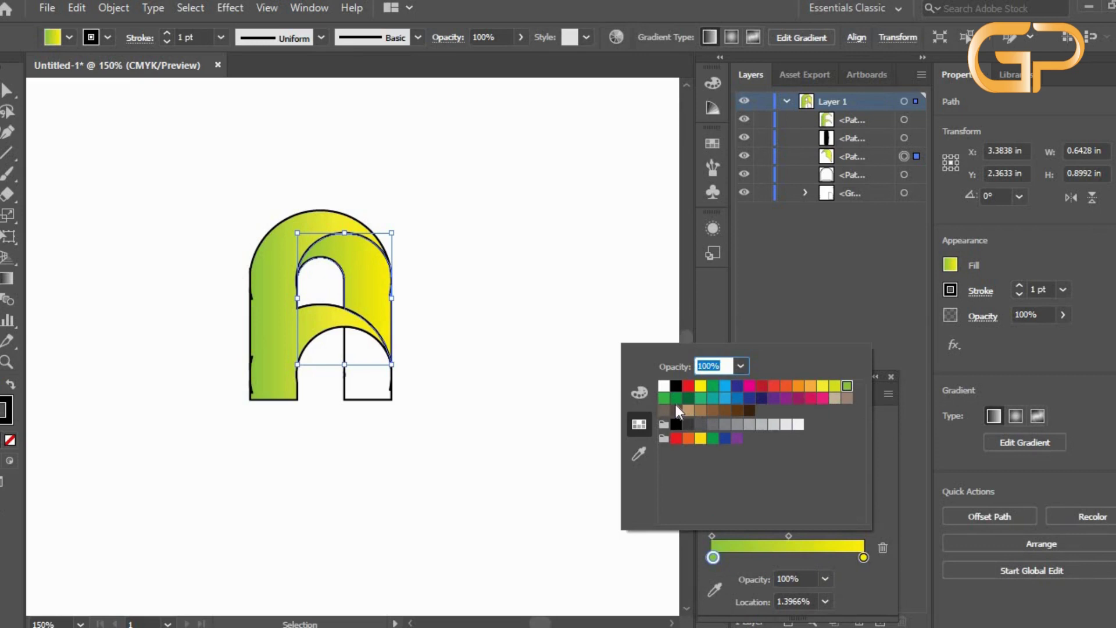
# Recolour the inner arch gradient's end stop medium green and the stop near its start dark green.
pyautogui.doubleClick(863, 556)
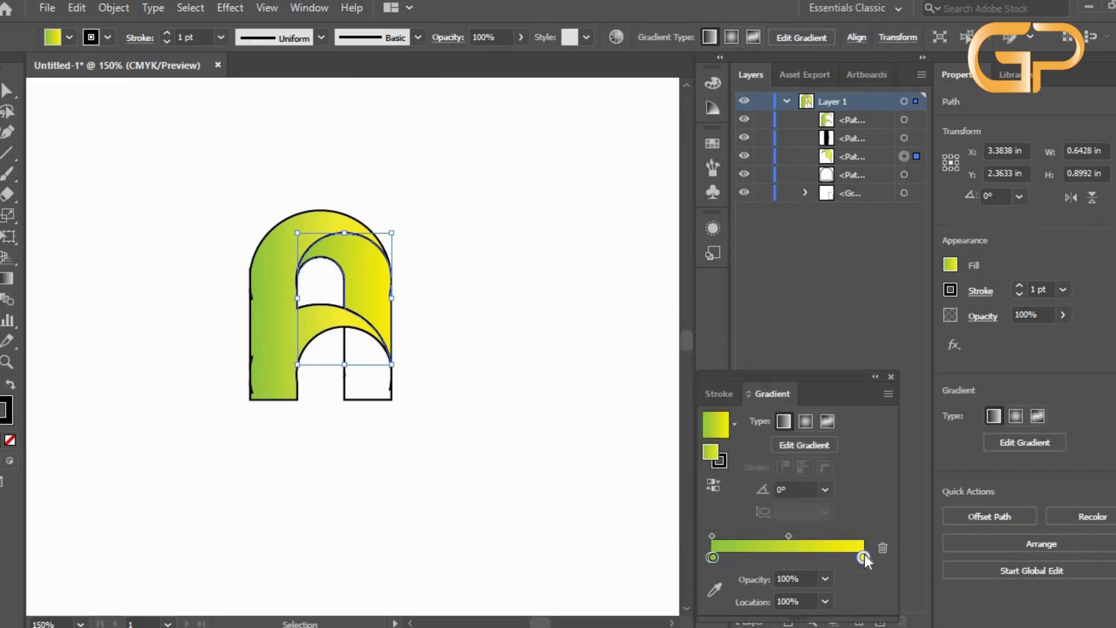
pyautogui.click(663, 398)
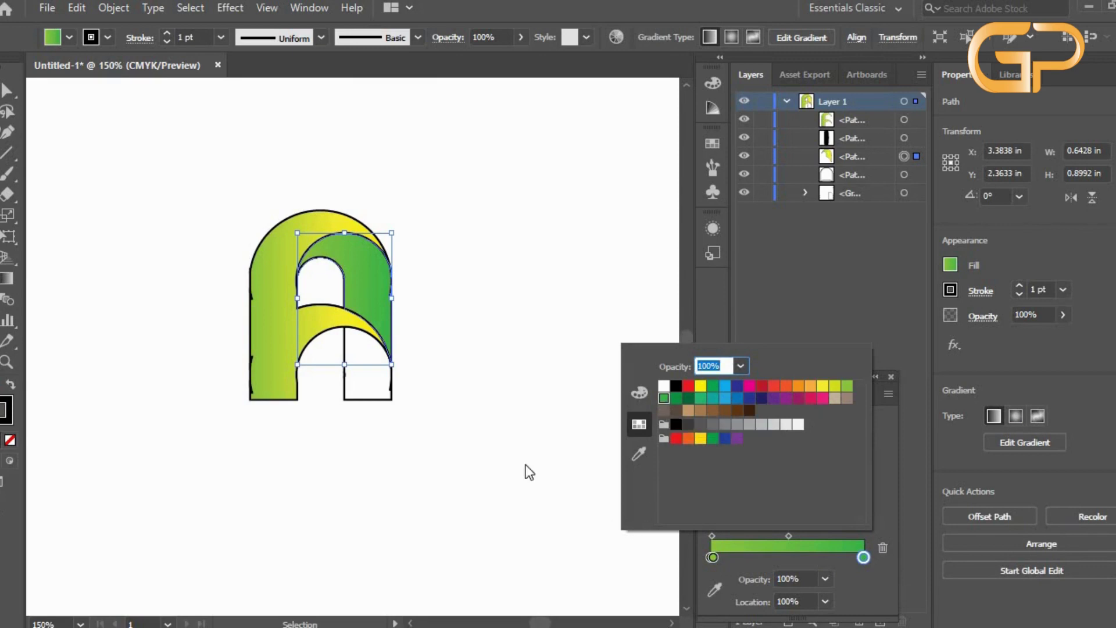
pyautogui.click(712, 557)
pyautogui.doubleClick(712, 557)
pyautogui.click(689, 400)
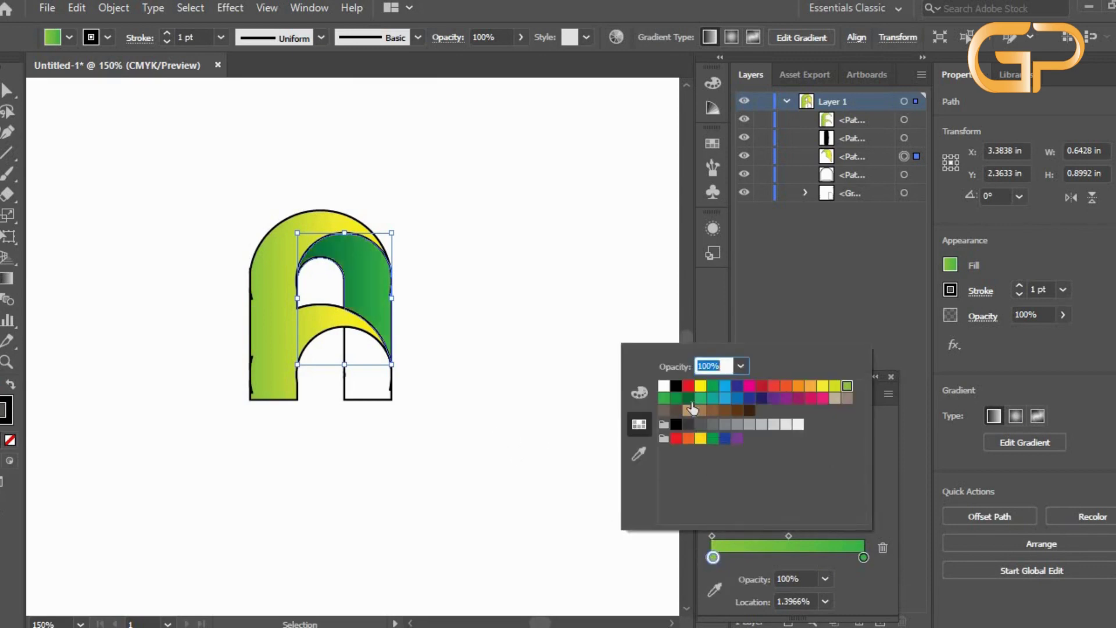
pyautogui.click(598, 521)
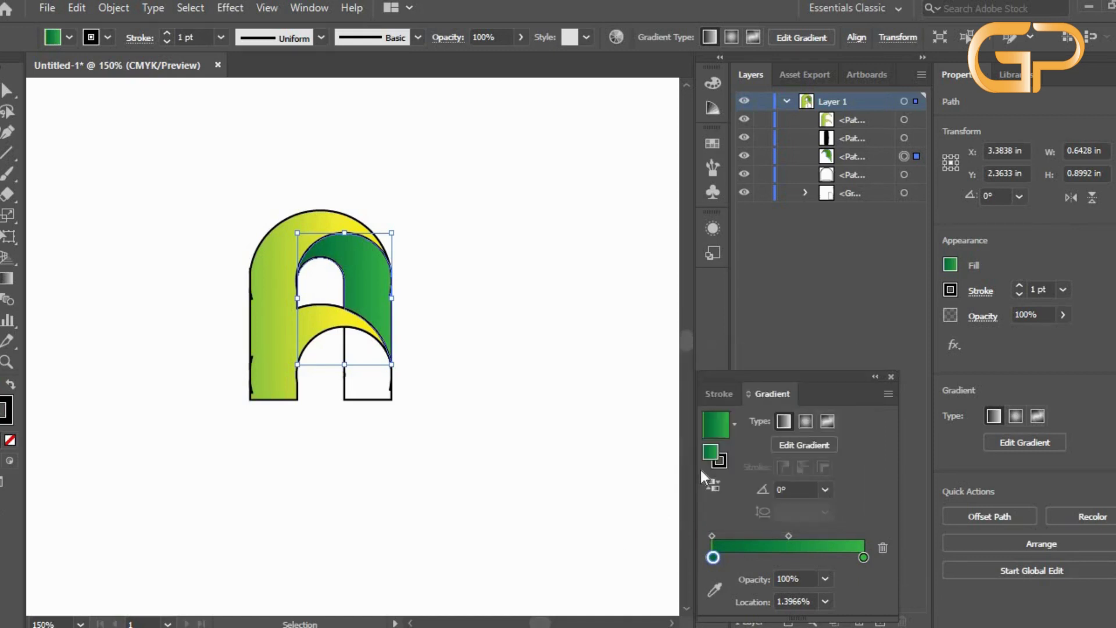
# Fill the logo's lower right leg with the same dark-to-medium green gradient and deselect it.
pyautogui.click(378, 392)
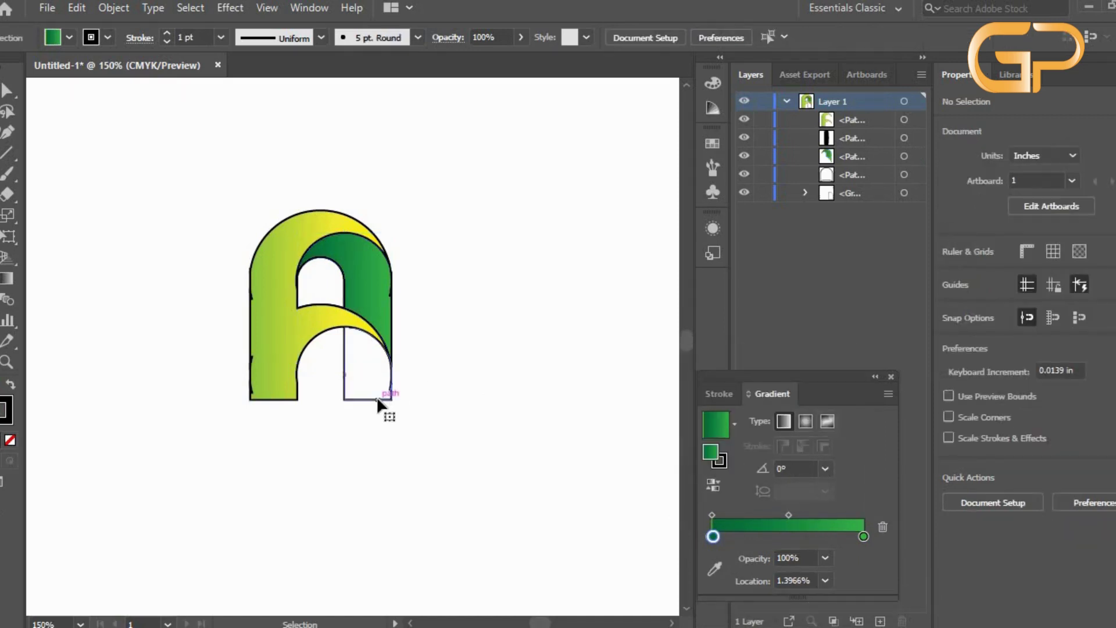
pyautogui.click(376, 396)
pyautogui.click(724, 435)
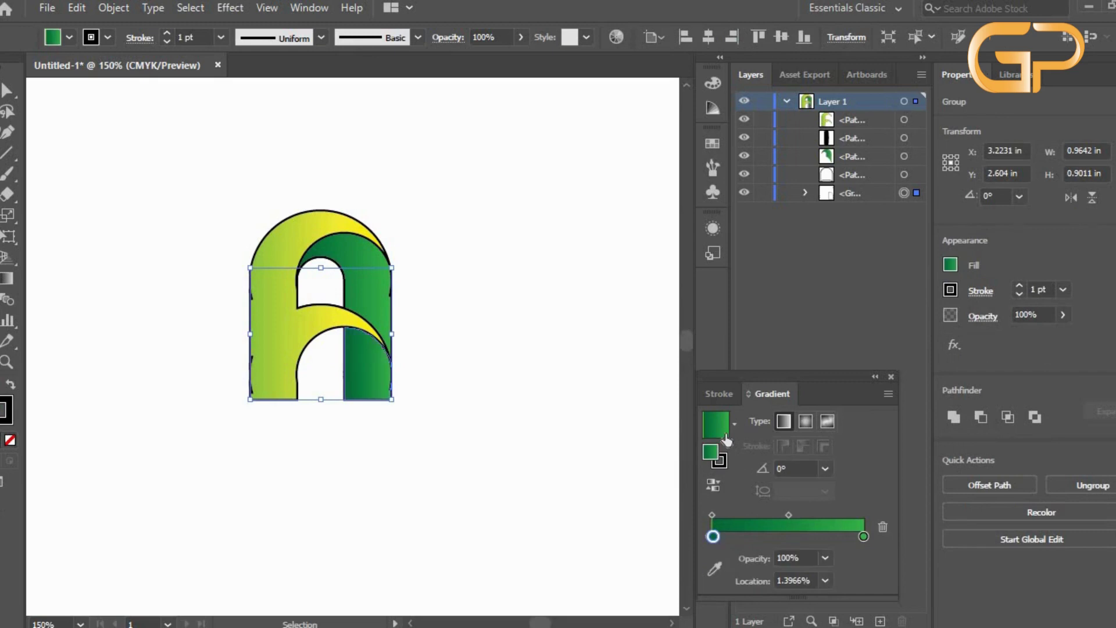
pyautogui.click(464, 336)
# Move the dark green stop of the inner arch gradient to about 40% along the on-canvas gradient bar, and deselect the arch.
pyautogui.click(348, 257)
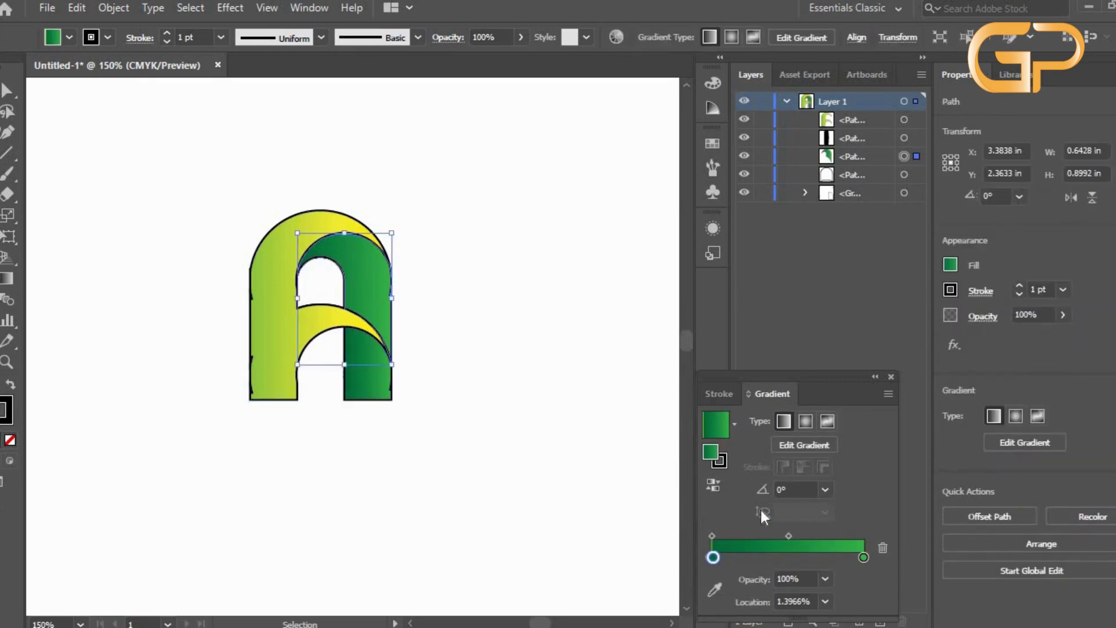
pyautogui.click(793, 444)
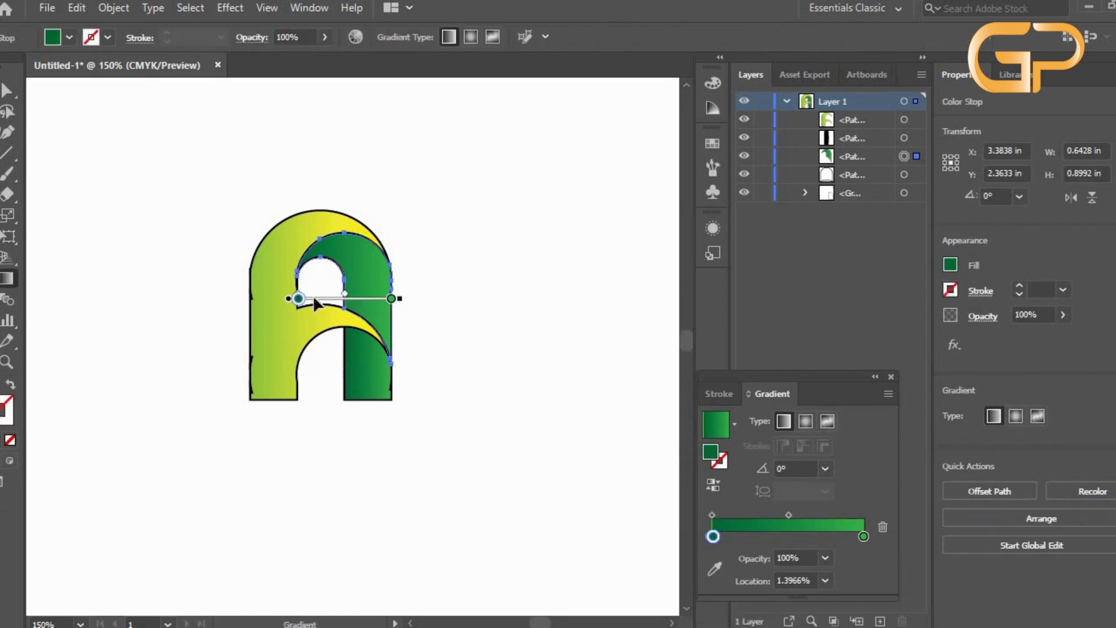
pyautogui.moveTo(298, 299); pyautogui.dragTo(335, 299)
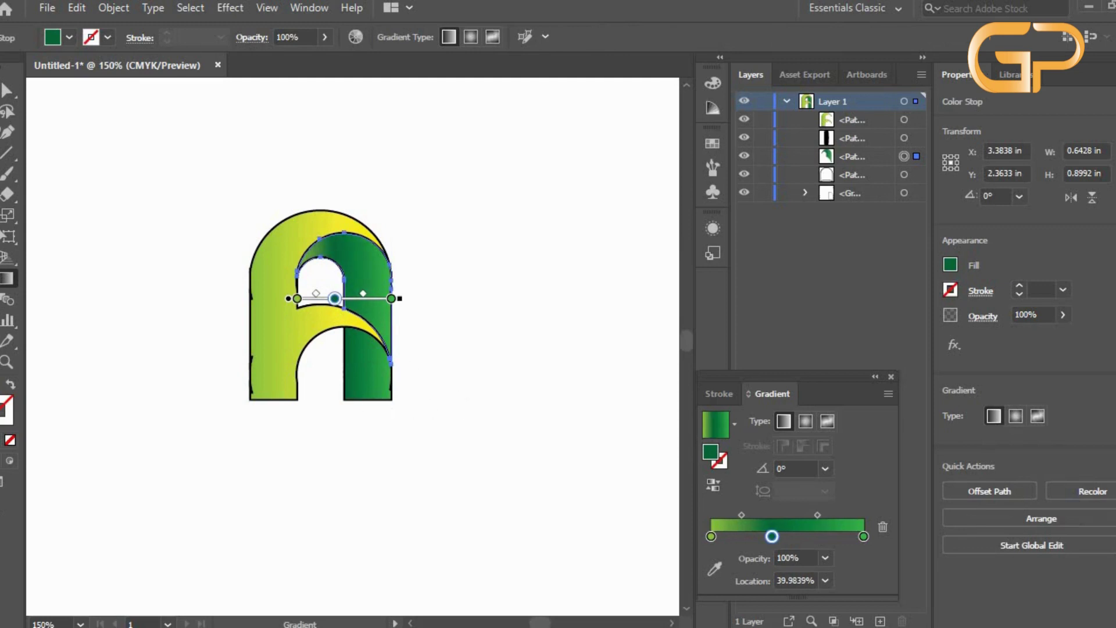
pyautogui.press('v')
pyautogui.click(285, 220)
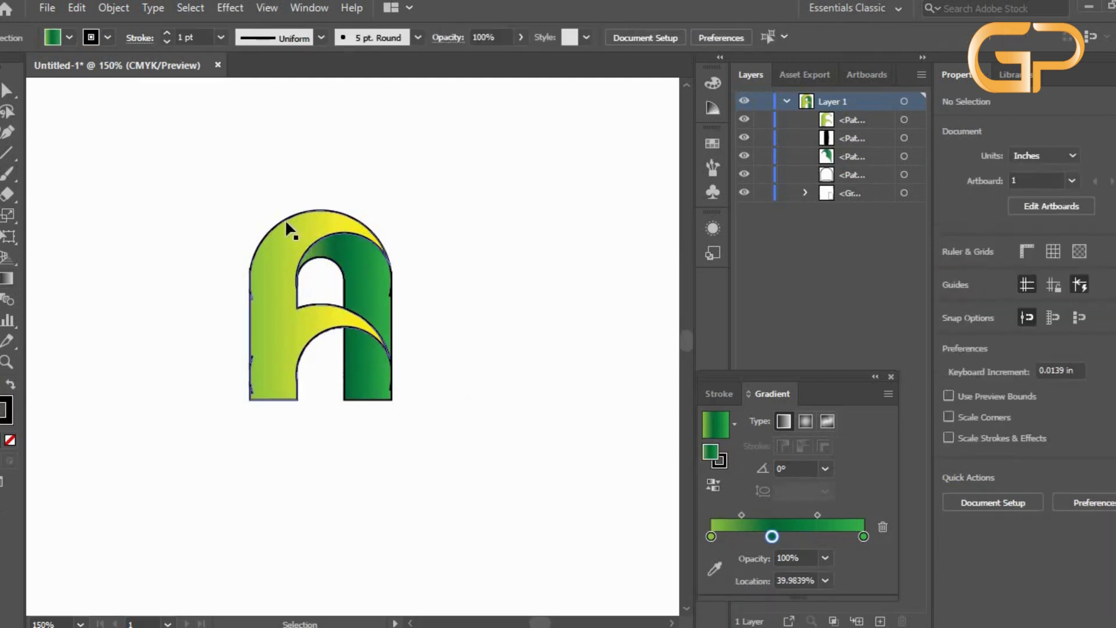
# Remove the stroke from all parts of the logo and deselect them.
pyautogui.moveTo(180, 194); pyautogui.dragTo(444, 452)
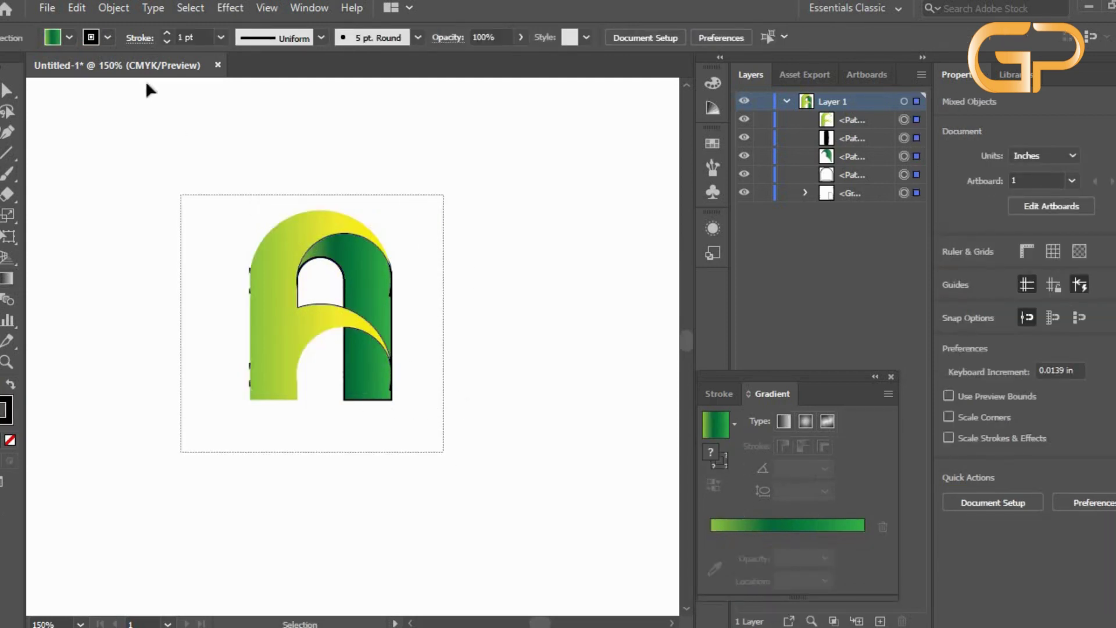
pyautogui.click(91, 39)
pyautogui.click(3, 72)
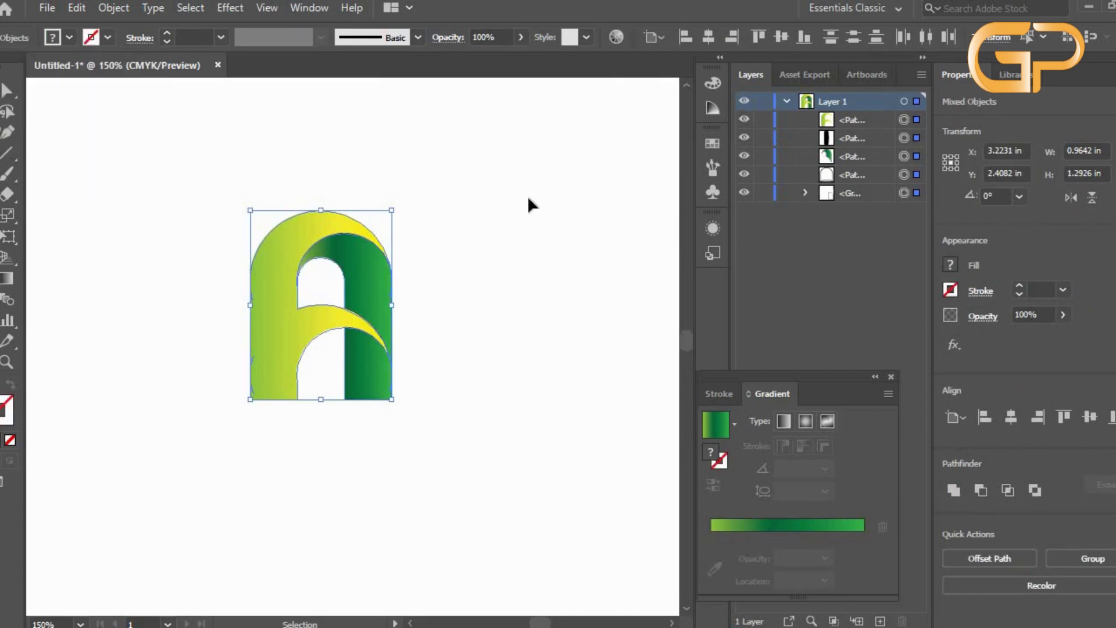
pyautogui.click(528, 199)
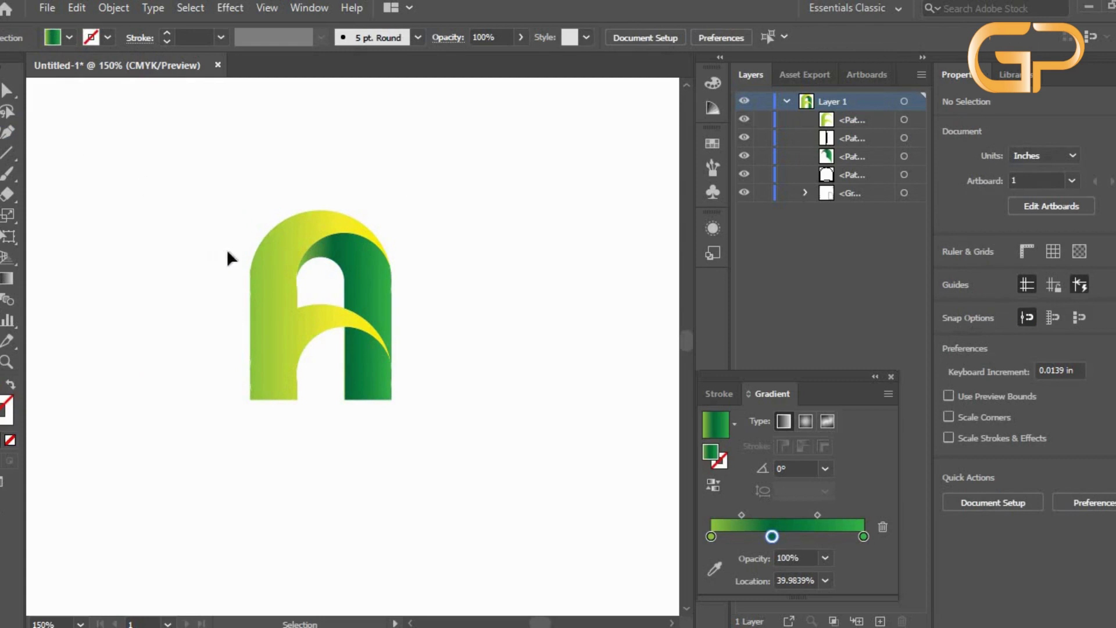
# Scale the whole logo up proportionally from its centre to about 1.5 times its size, and deselect it.
pyautogui.moveTo(431, 476); pyautogui.dragTo(216, 208)
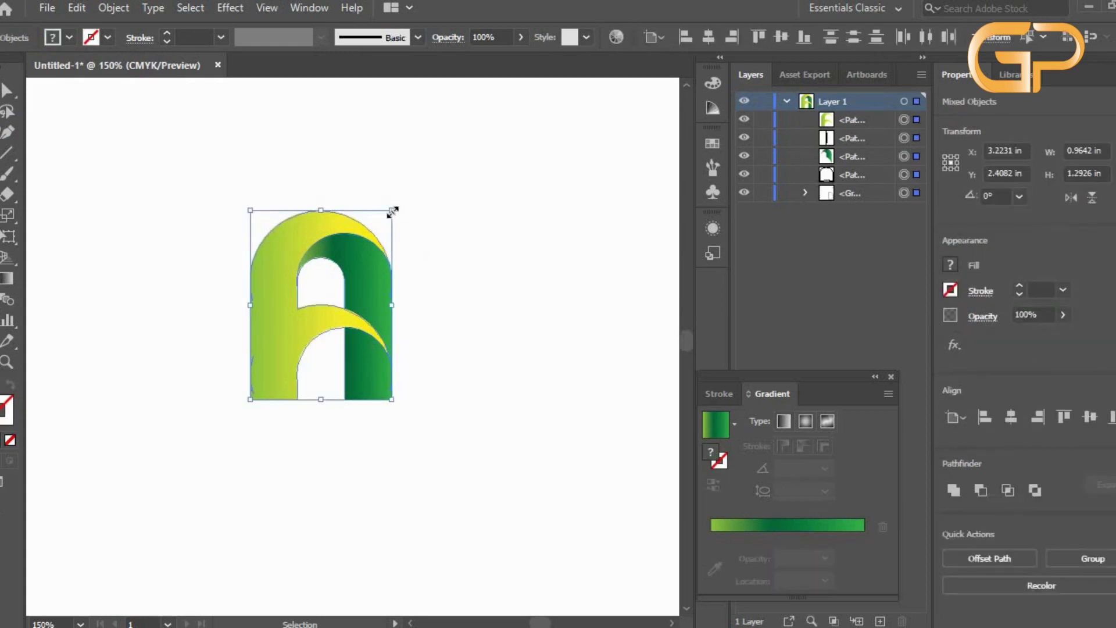
pyautogui.moveTo(431, 201); pyautogui.dragTo(520, 163)
pyautogui.click(463, 299)
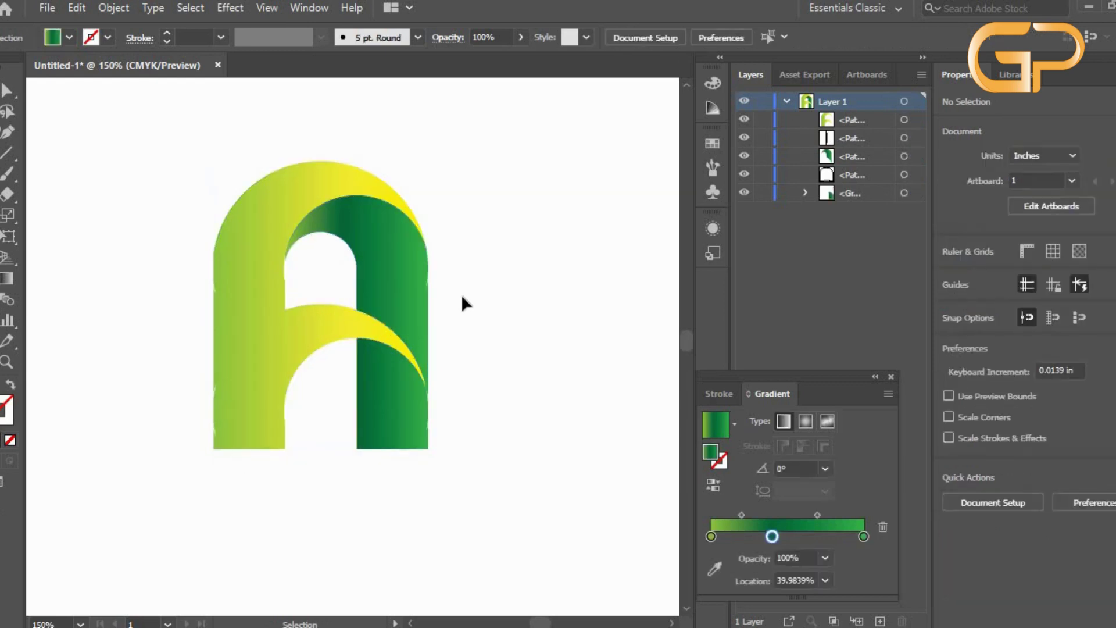